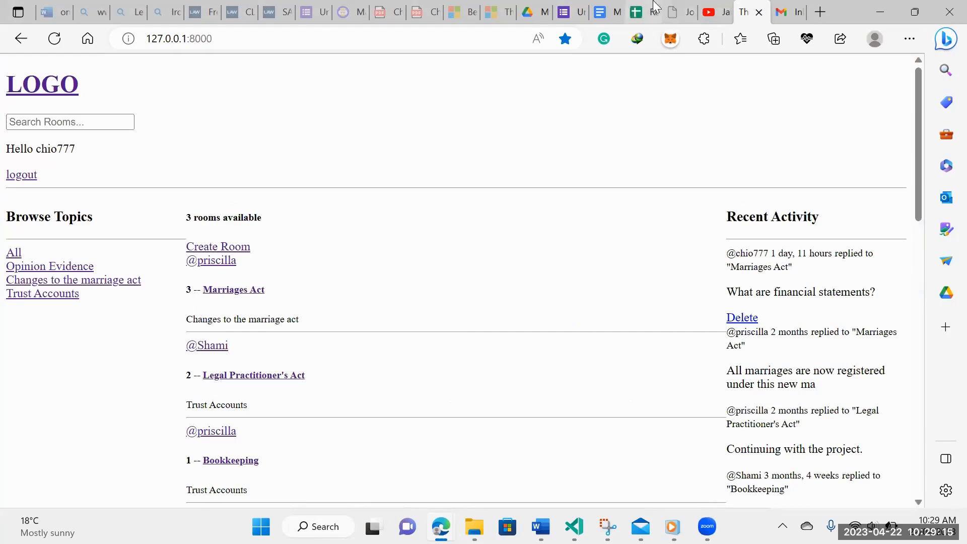
Scroll through the Contracts intake form on The Legal Engineer Jobs page
{"action": "left_click", "coordinate": [680, 12]}
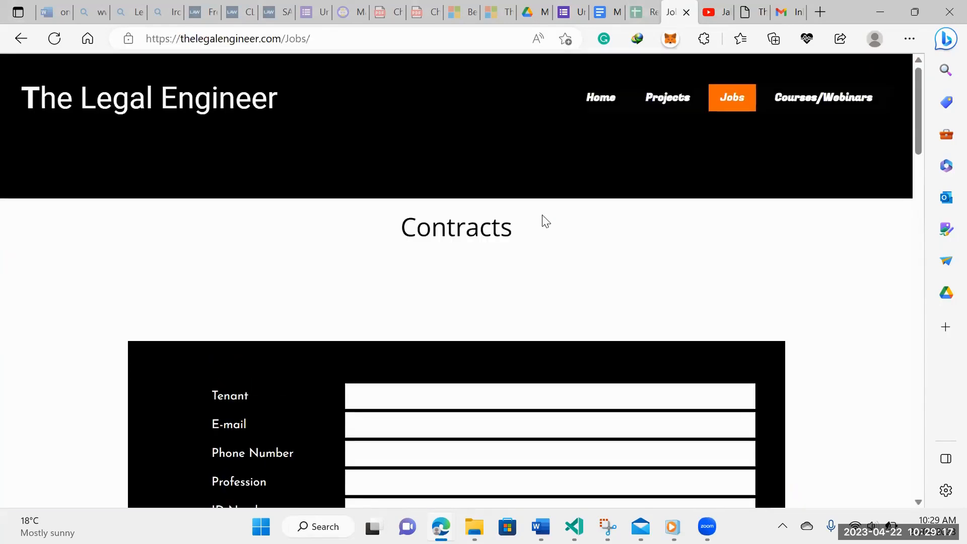
{"action": "scroll", "coordinate": [545, 221], "scroll_direction": "down", "scroll_amount": 1}
{"action": "scroll", "coordinate": [545, 222], "scroll_direction": "up", "scroll_amount": 1}
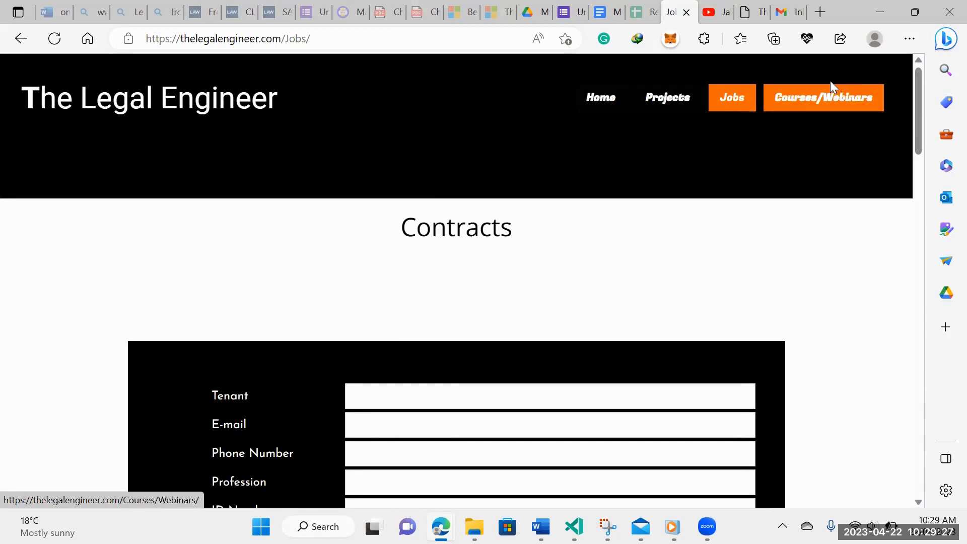
{"action": "scroll", "coordinate": [508, 228], "scroll_direction": "down", "scroll_amount": 2}
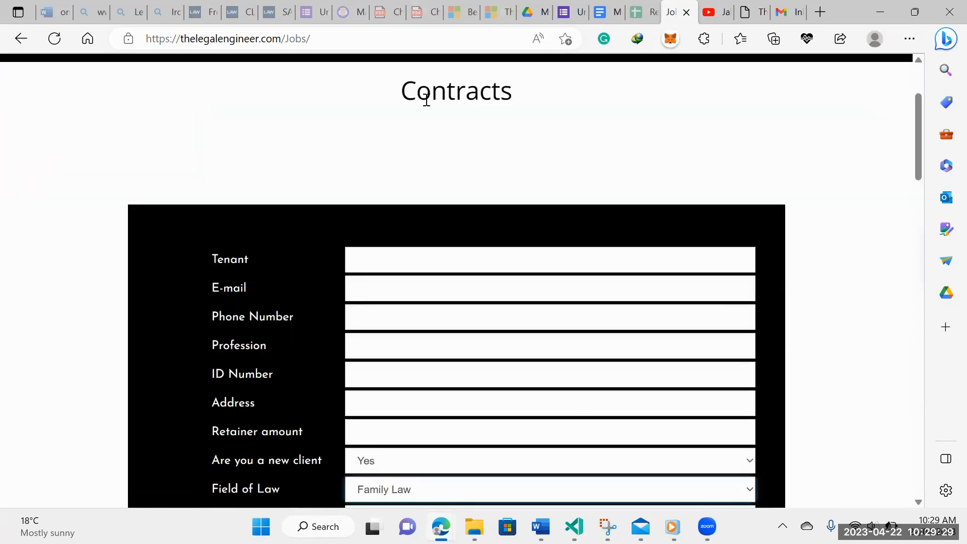
{"action": "left_click_drag", "start_coordinate": [400, 92], "coordinate": [532, 102]}
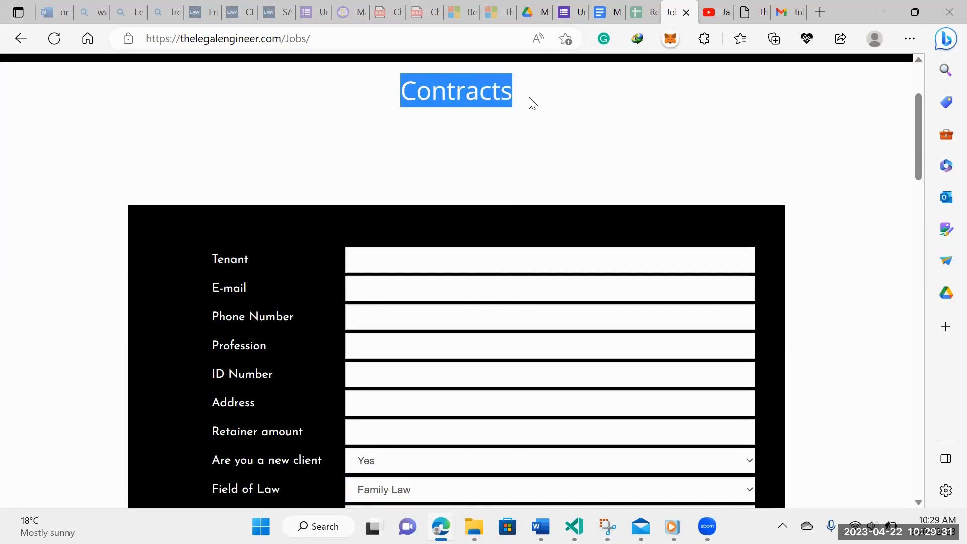
{"action": "left_click", "coordinate": [503, 145]}
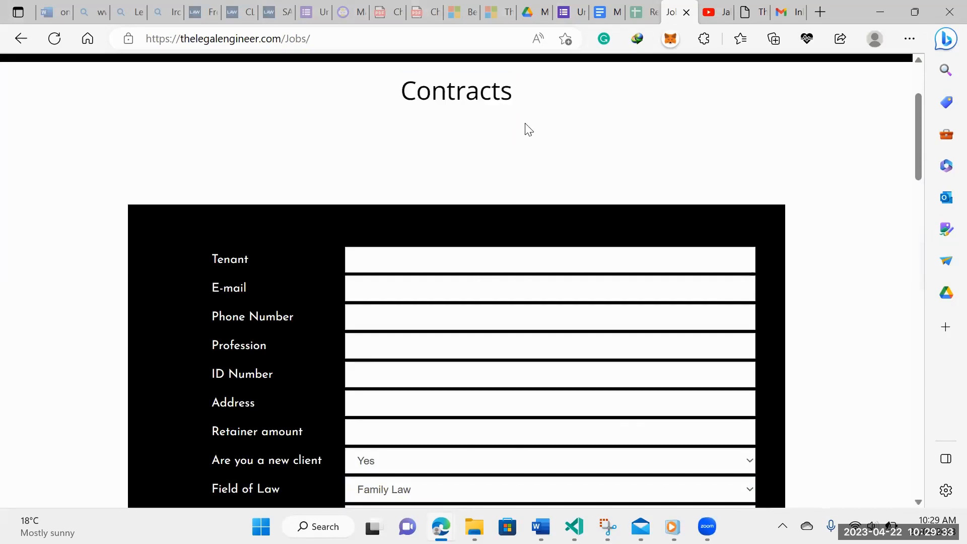
{"action": "scroll", "coordinate": [527, 128], "scroll_direction": "down", "scroll_amount": 2}
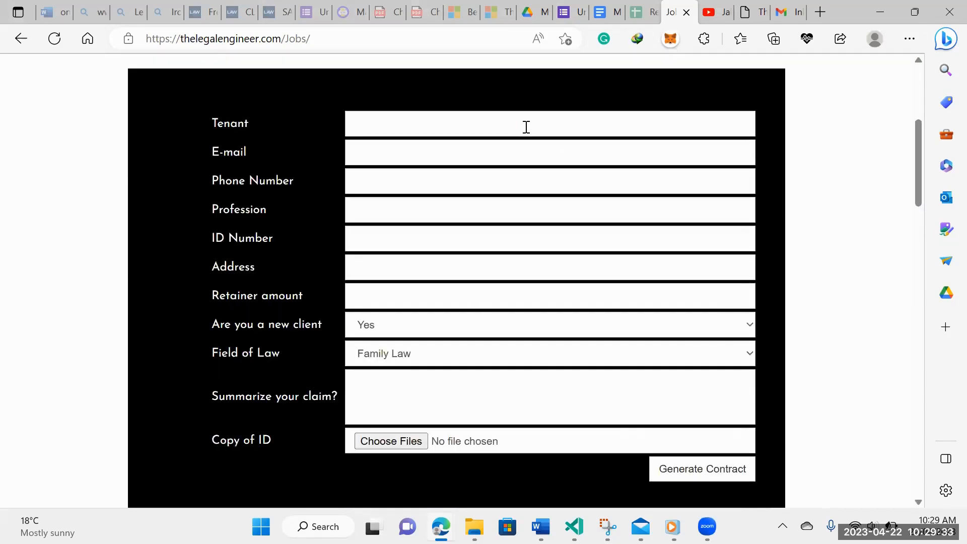
Check the new-client options (keeping Yes) and Field of Law options (keeping Family Law)
{"action": "left_click", "coordinate": [750, 327]}
{"action": "left_click", "coordinate": [751, 346]}
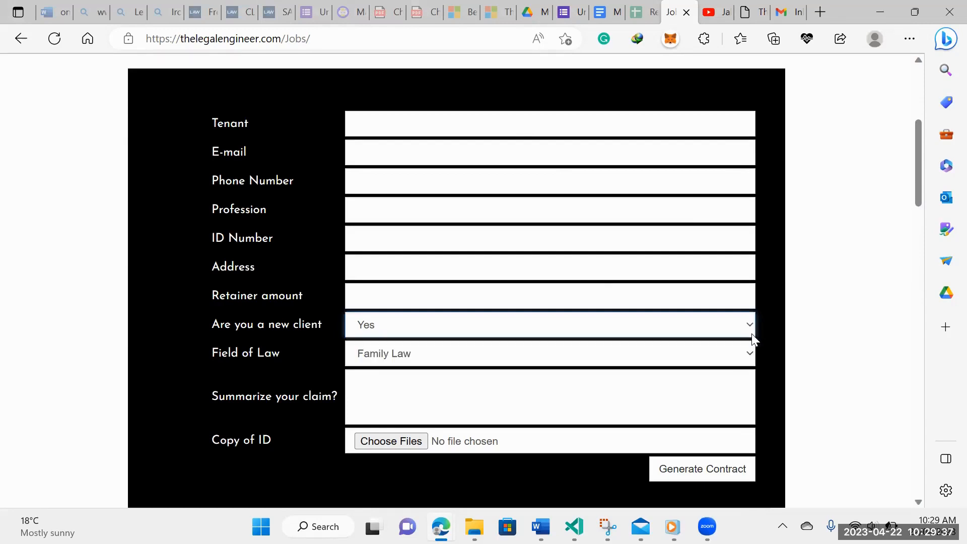
{"action": "left_click", "coordinate": [753, 355]}
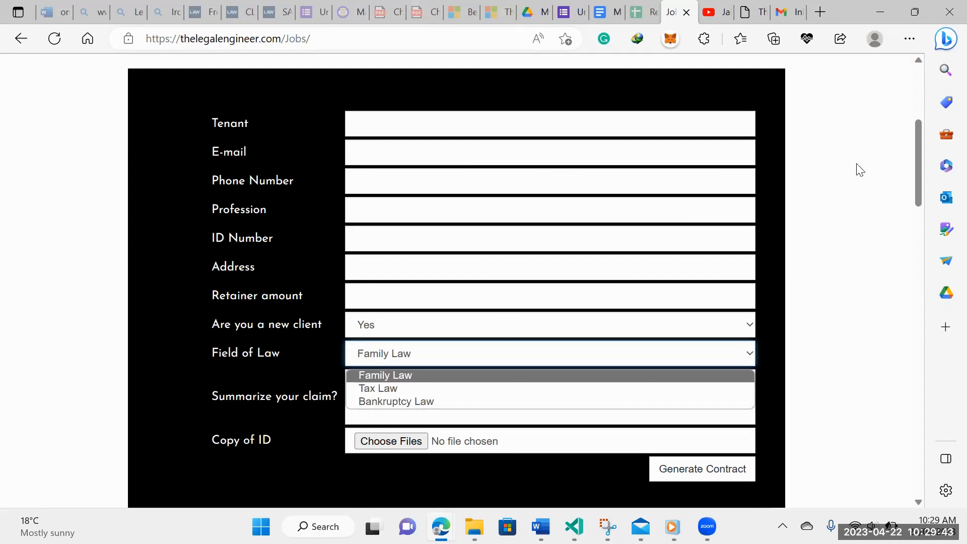
{"action": "left_click", "coordinate": [598, 171]}
{"action": "scroll", "coordinate": [525, 202], "scroll_direction": "up", "scroll_amount": 5}
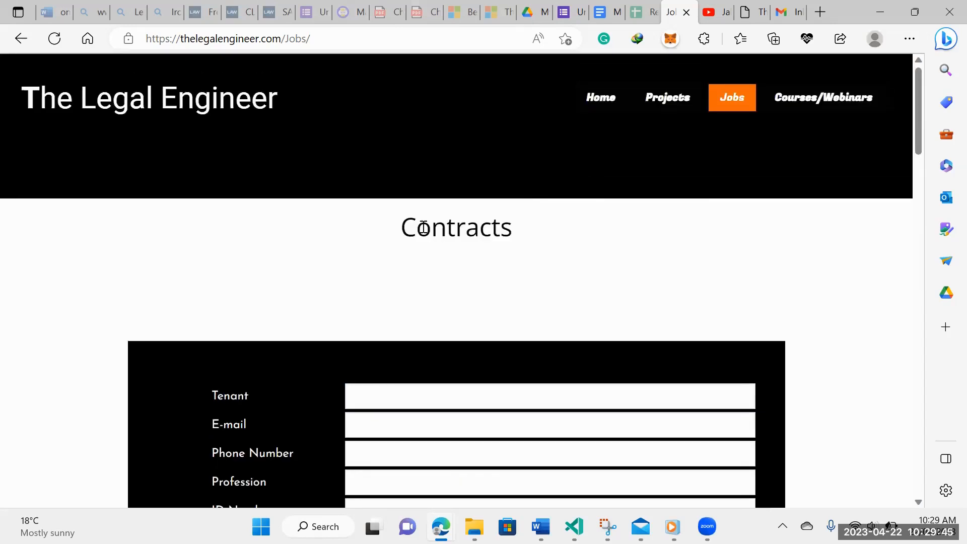
{"action": "left_click_drag", "start_coordinate": [417, 228], "coordinate": [505, 236]}
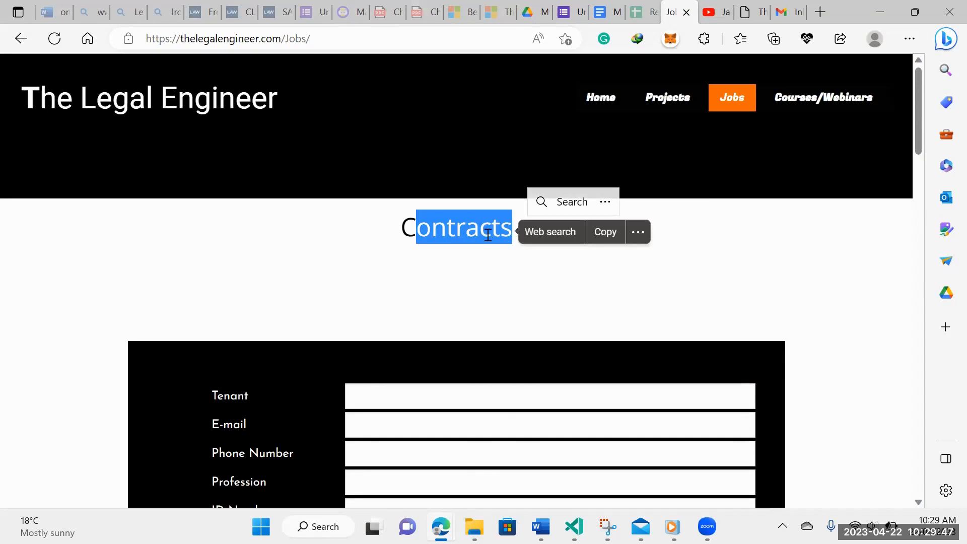
{"action": "scroll", "coordinate": [487, 233], "scroll_direction": "down", "scroll_amount": 6}
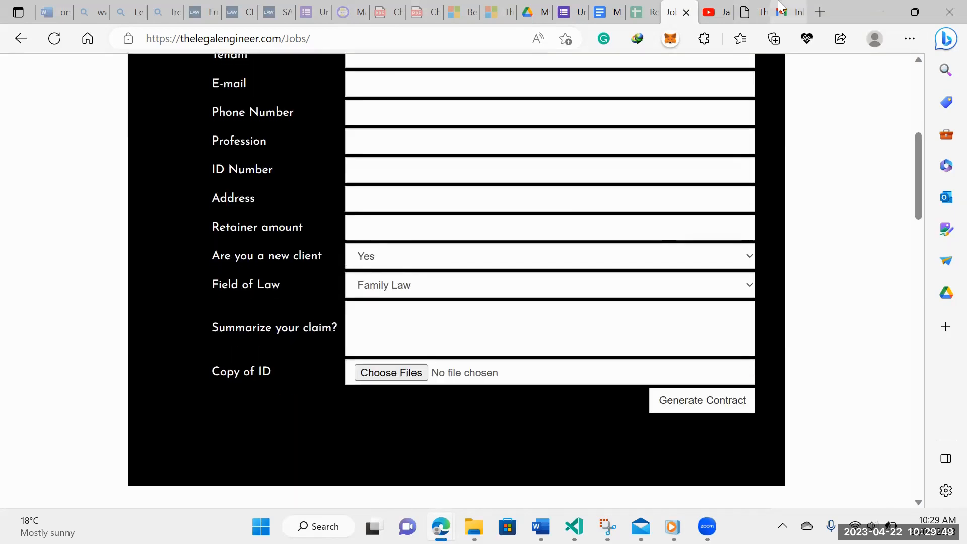
Switch to the Gmail inbox and scroll down to the Generated Contract email
{"action": "left_click", "coordinate": [781, 8]}
{"action": "scroll", "coordinate": [434, 353], "scroll_direction": "down", "scroll_amount": 1}
{"action": "scroll", "coordinate": [434, 352], "scroll_direction": "down", "scroll_amount": 2}
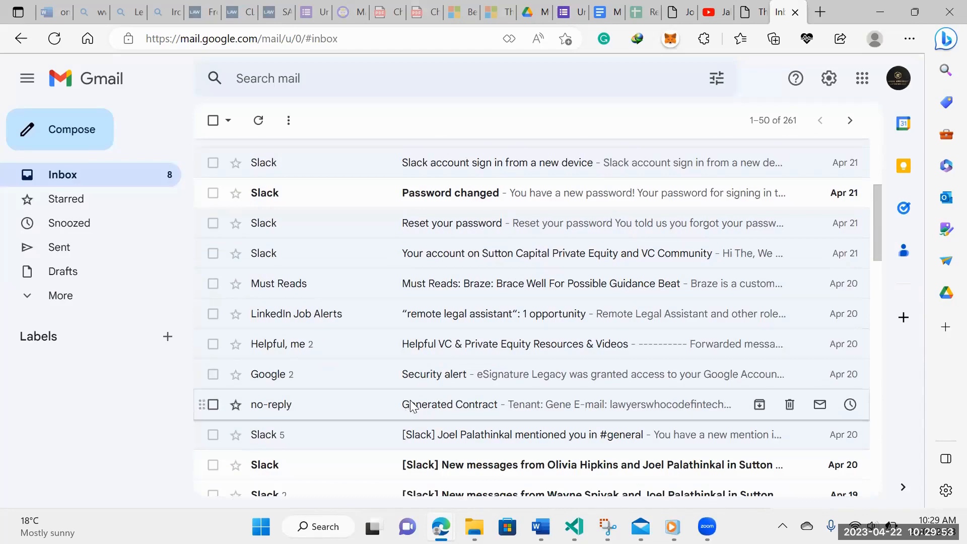
Open the Generated Contract email and look over its answers, such as Bankruptcy Law and retainer 2000
{"action": "left_click", "coordinate": [411, 406]}
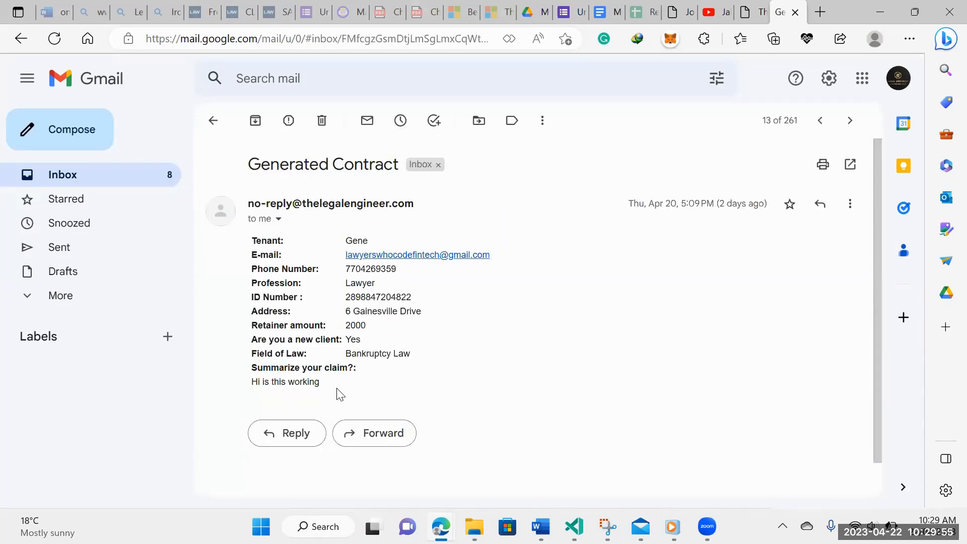
{"action": "left_click_drag", "start_coordinate": [336, 390], "coordinate": [253, 331]}
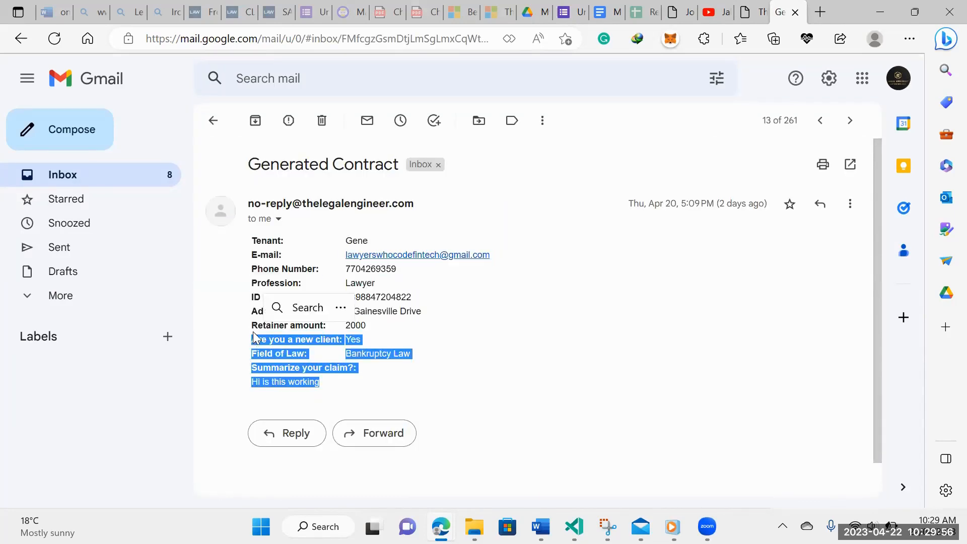
{"action": "left_click", "coordinate": [248, 280]}
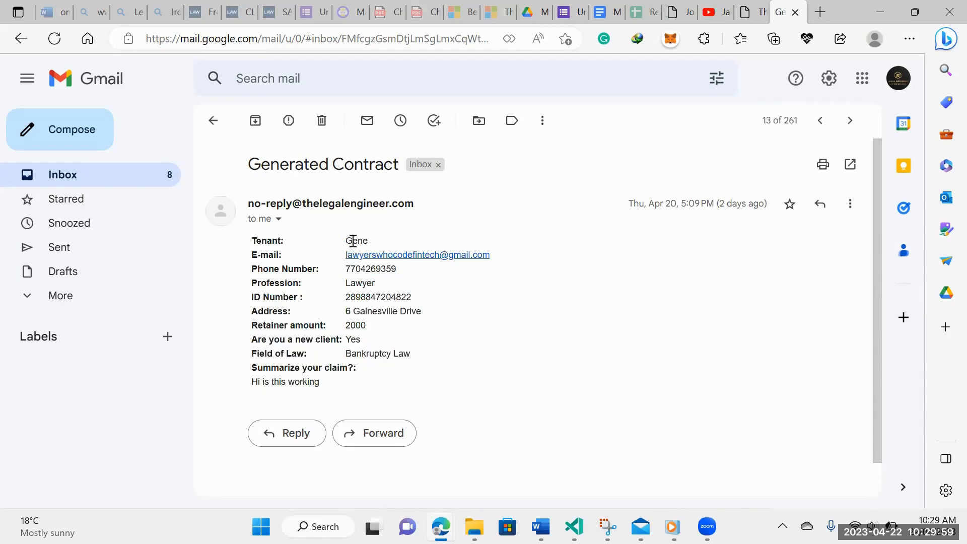
{"action": "left_click_drag", "start_coordinate": [344, 245], "coordinate": [383, 241]}
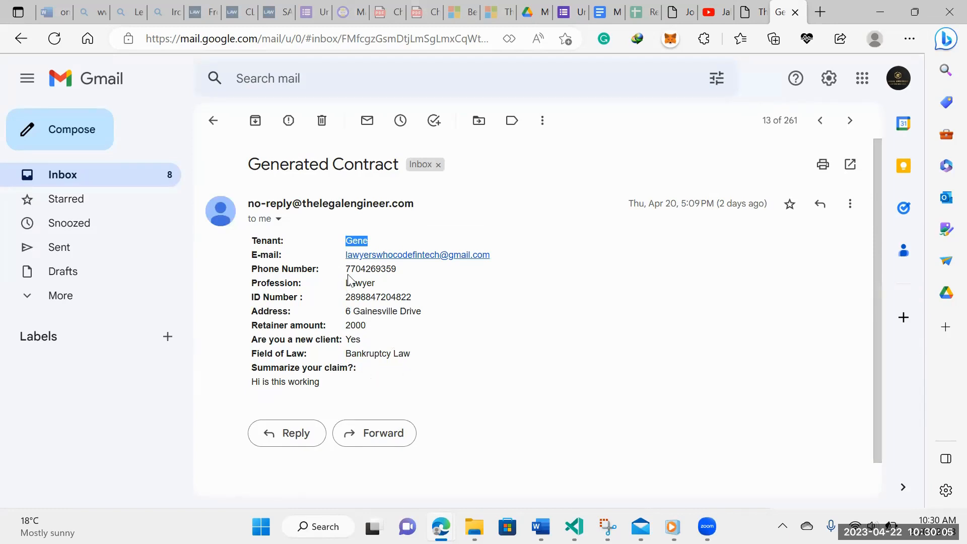
{"action": "left_click", "coordinate": [400, 354]}
{"action": "left_click", "coordinate": [569, 6]}
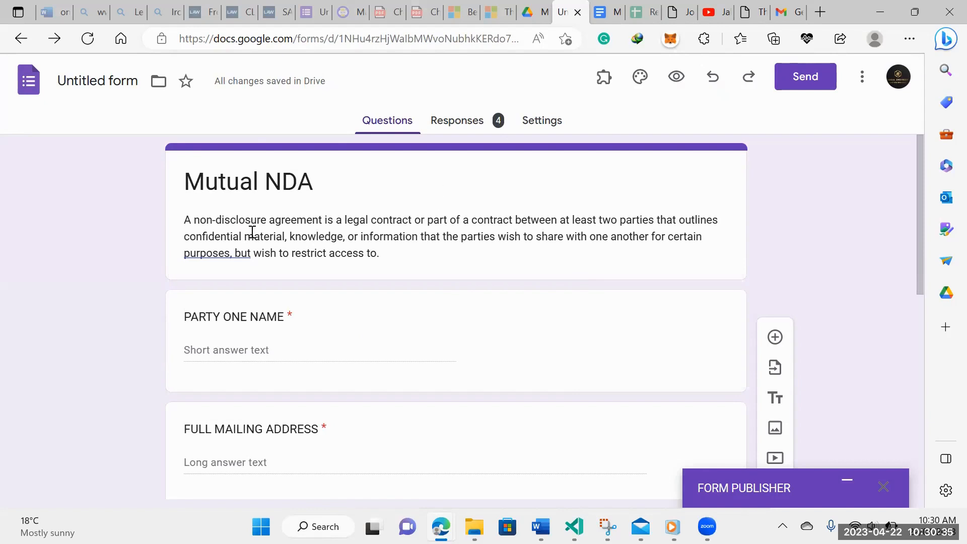
Scroll up and down through the Mutual NDA form questions, then go to the template document
{"action": "scroll", "coordinate": [333, 211], "scroll_direction": "down", "scroll_amount": 1}
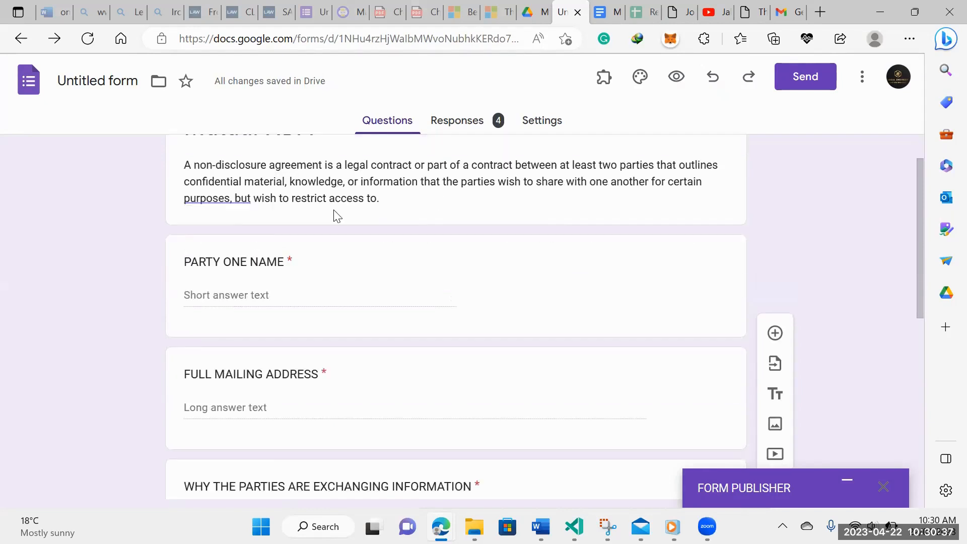
{"action": "scroll", "coordinate": [334, 211], "scroll_direction": "up", "scroll_amount": 1}
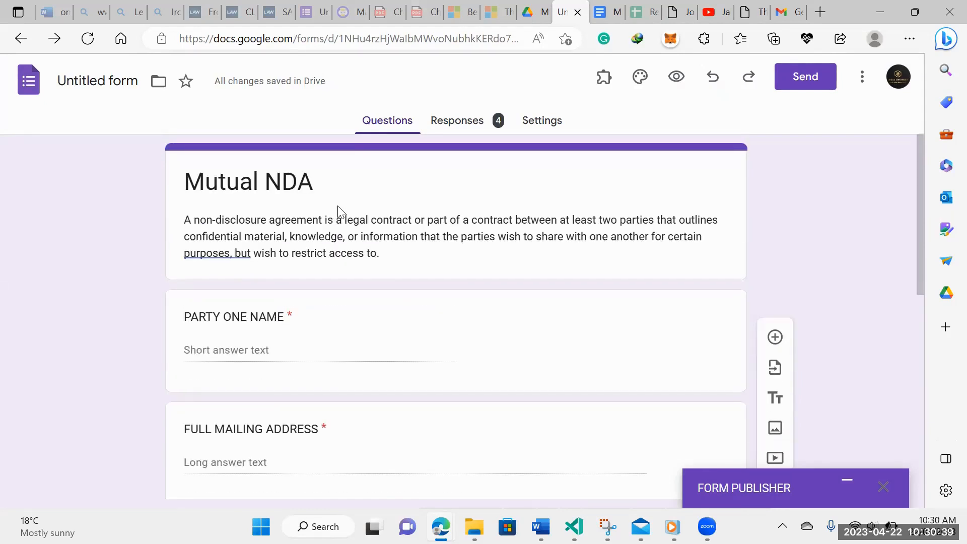
{"action": "scroll", "coordinate": [338, 209], "scroll_direction": "down", "scroll_amount": 7}
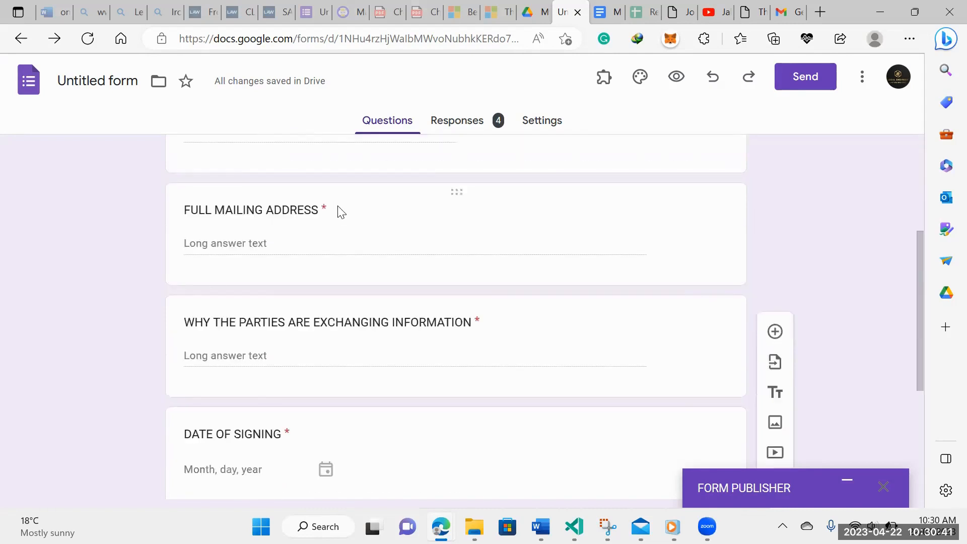
{"action": "scroll", "coordinate": [339, 209], "scroll_direction": "up", "scroll_amount": 4}
{"action": "scroll", "coordinate": [340, 210], "scroll_direction": "up", "scroll_amount": 3}
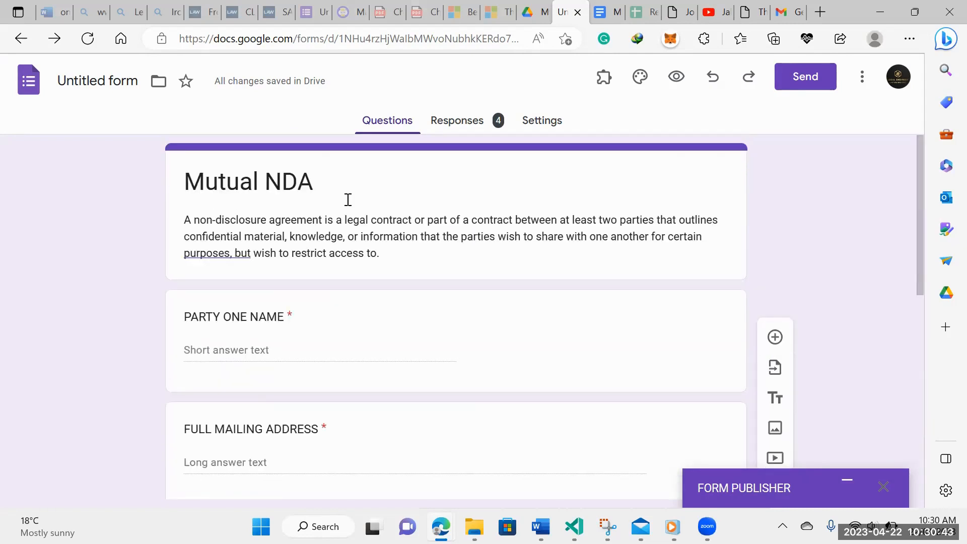
{"action": "scroll", "coordinate": [347, 205], "scroll_direction": "down", "scroll_amount": 1}
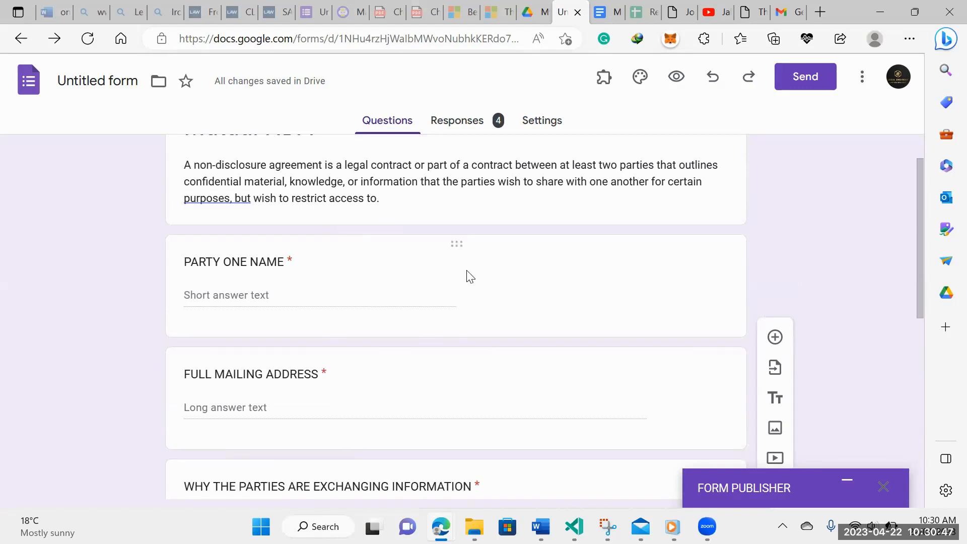
{"action": "scroll", "coordinate": [466, 274], "scroll_direction": "up", "scroll_amount": 1}
{"action": "left_click", "coordinate": [607, 6]}
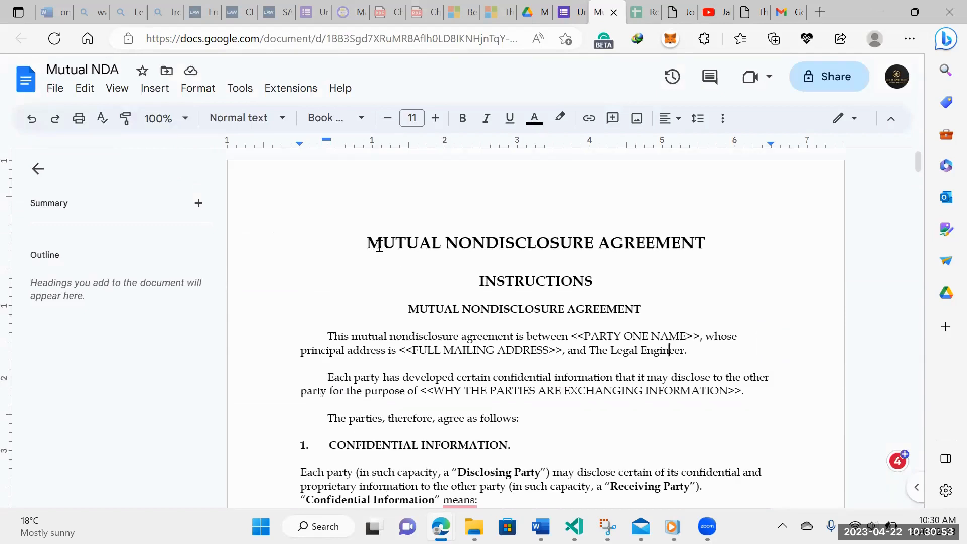
Highlight the <<PARTY ONE NAME>> placeholder in the template, then return to the Mutual NDA form
{"action": "scroll", "coordinate": [473, 274], "scroll_direction": "down", "scroll_amount": 2}
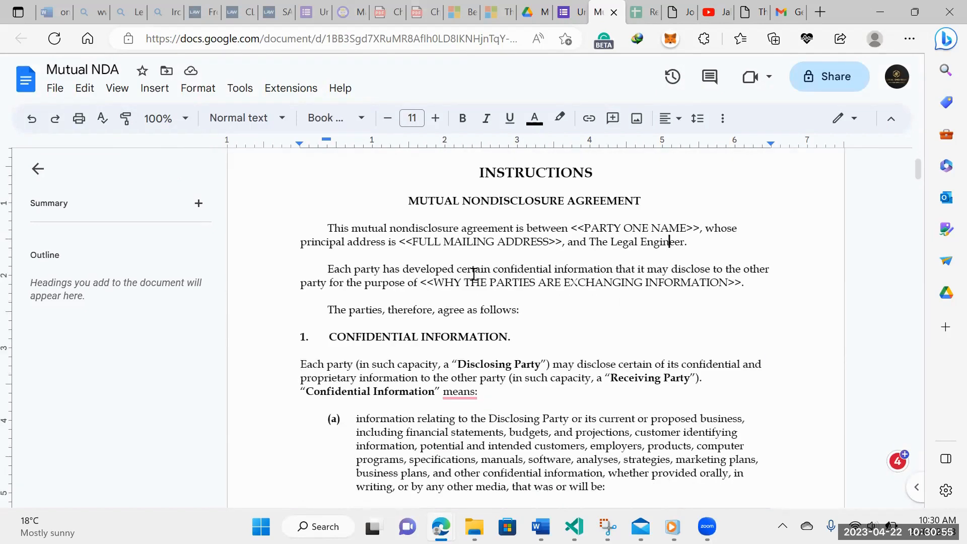
{"action": "left_click_drag", "start_coordinate": [572, 228], "coordinate": [703, 227]}
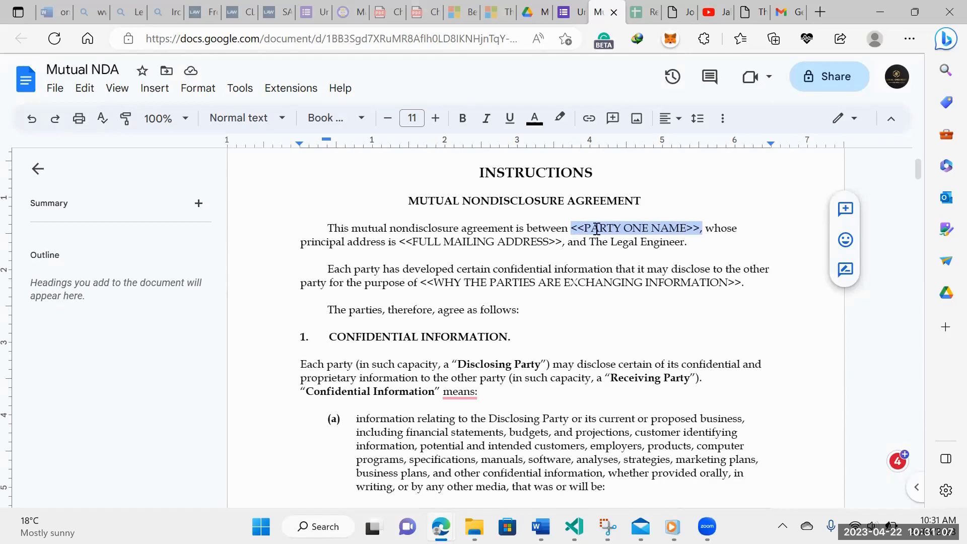
{"action": "left_click", "coordinate": [537, 12]}
{"action": "left_click", "coordinate": [569, 12]}
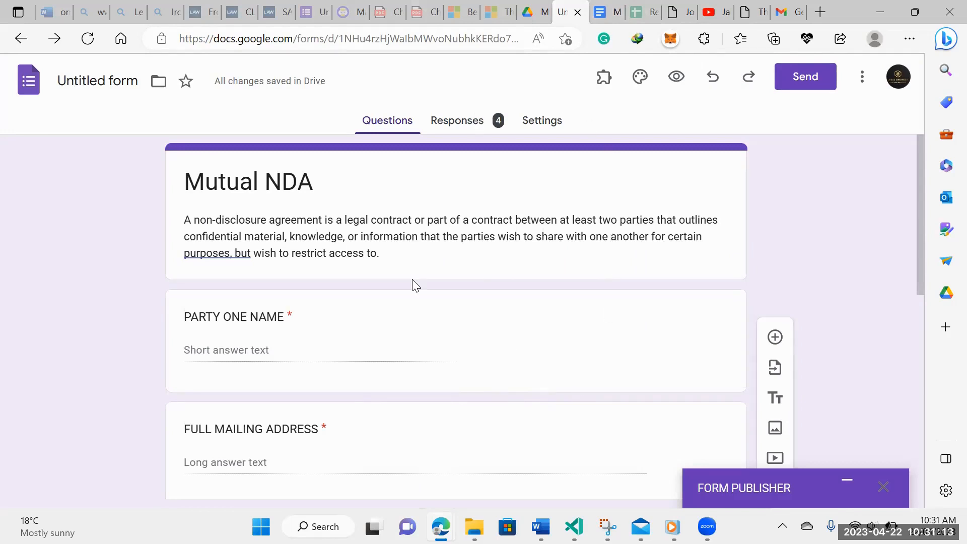
Return to the Mutual NDA template document in Google Docs
{"action": "left_click", "coordinate": [606, 12]}
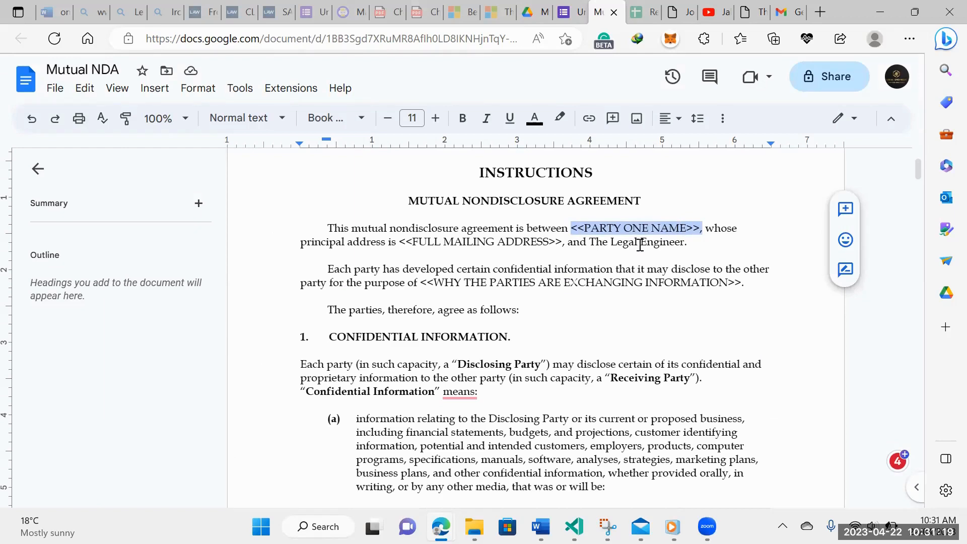
{"action": "left_click_drag", "start_coordinate": [405, 244], "coordinate": [563, 243]}
{"action": "left_click", "coordinate": [571, 228]}
{"action": "left_click_drag", "start_coordinate": [637, 227], "coordinate": [694, 234]}
{"action": "left_click_drag", "start_coordinate": [420, 282], "coordinate": [751, 290]}
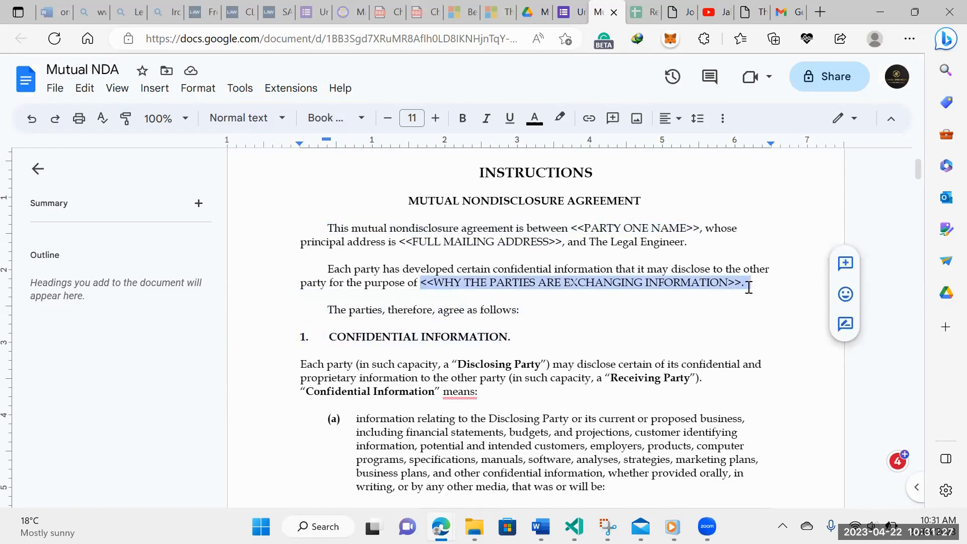
{"action": "left_click_drag", "start_coordinate": [592, 242], "coordinate": [685, 242]}
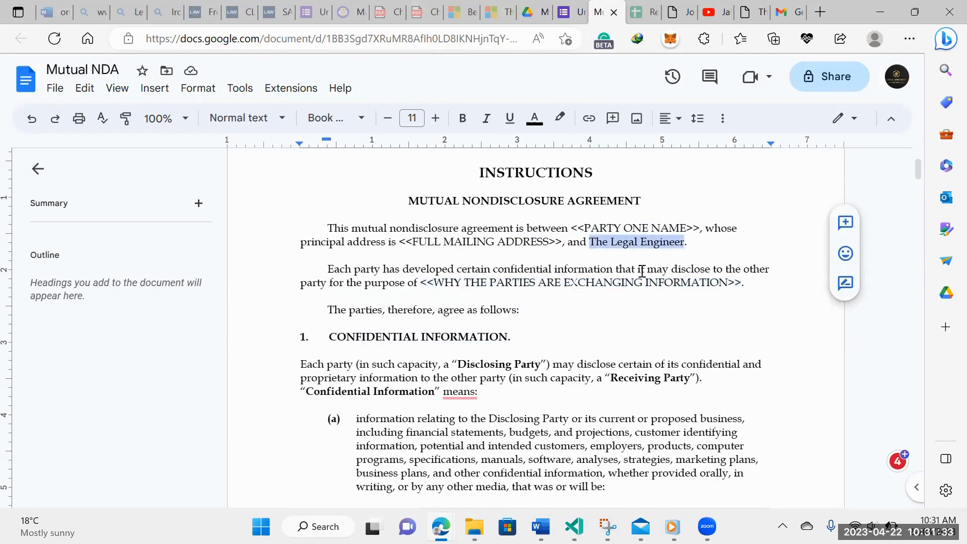
Scroll through the Mutual NDA template down to the signature table
{"action": "scroll", "coordinate": [632, 339], "scroll_direction": "down", "scroll_amount": 15}
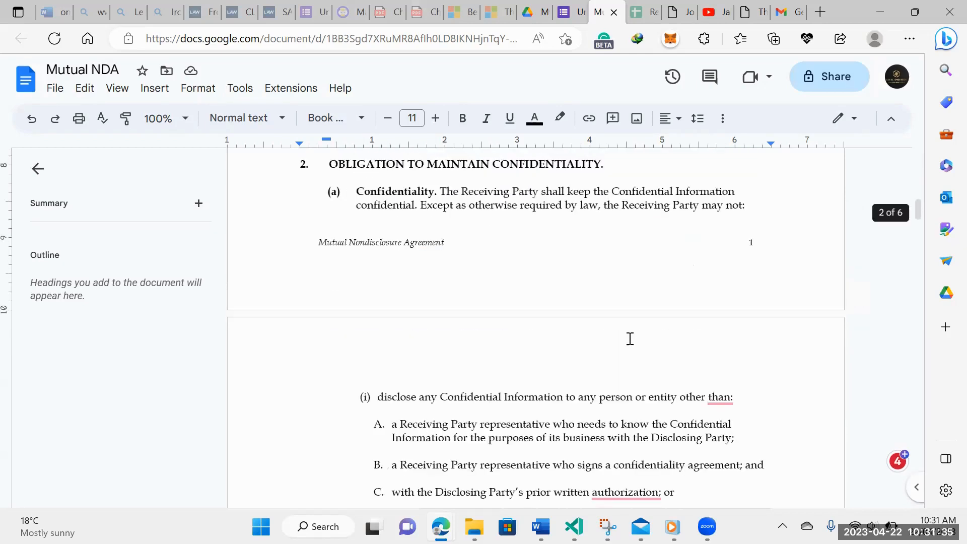
{"action": "scroll", "coordinate": [630, 337], "scroll_direction": "down", "scroll_amount": 9}
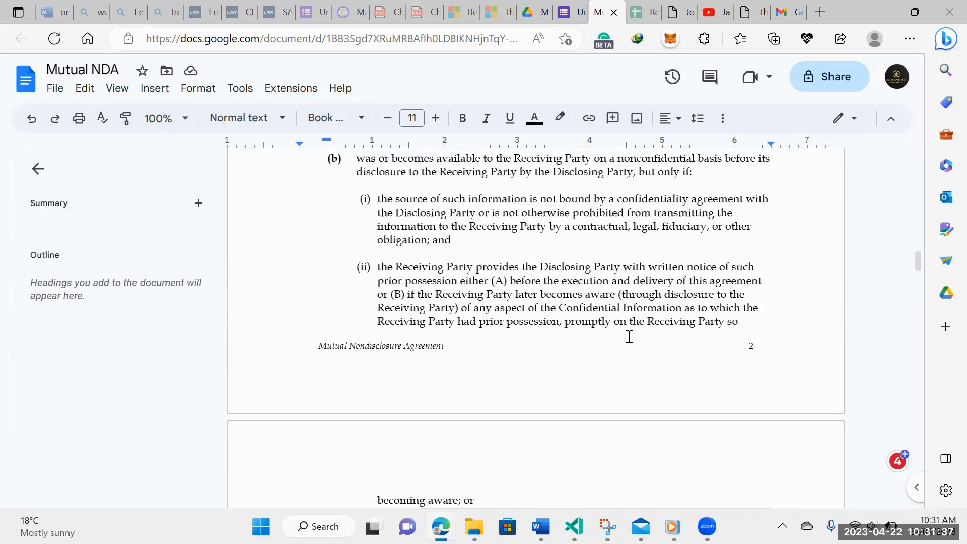
{"action": "scroll", "coordinate": [628, 335], "scroll_direction": "down", "scroll_amount": 3}
{"action": "scroll", "coordinate": [628, 334], "scroll_direction": "down", "scroll_amount": 4}
{"action": "scroll", "coordinate": [628, 334], "scroll_direction": "down", "scroll_amount": 14}
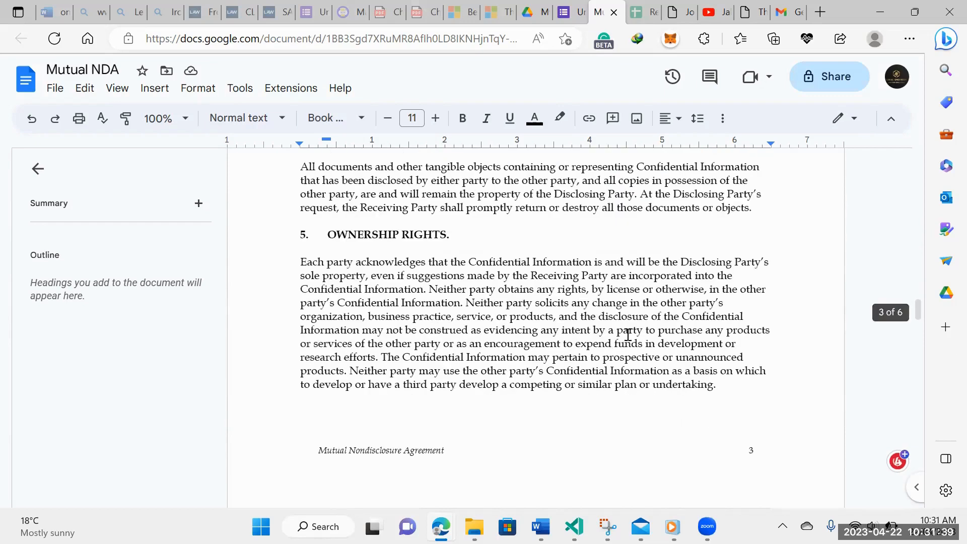
{"action": "scroll", "coordinate": [624, 334], "scroll_direction": "down", "scroll_amount": 7}
{"action": "scroll", "coordinate": [624, 334], "scroll_direction": "up", "scroll_amount": 5}
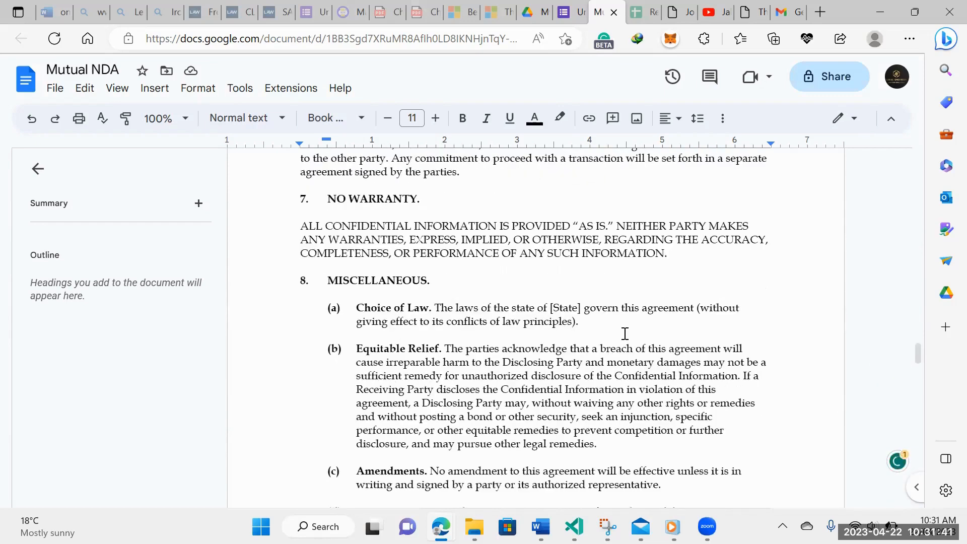
{"action": "scroll", "coordinate": [373, 359], "scroll_direction": "down", "scroll_amount": 7}
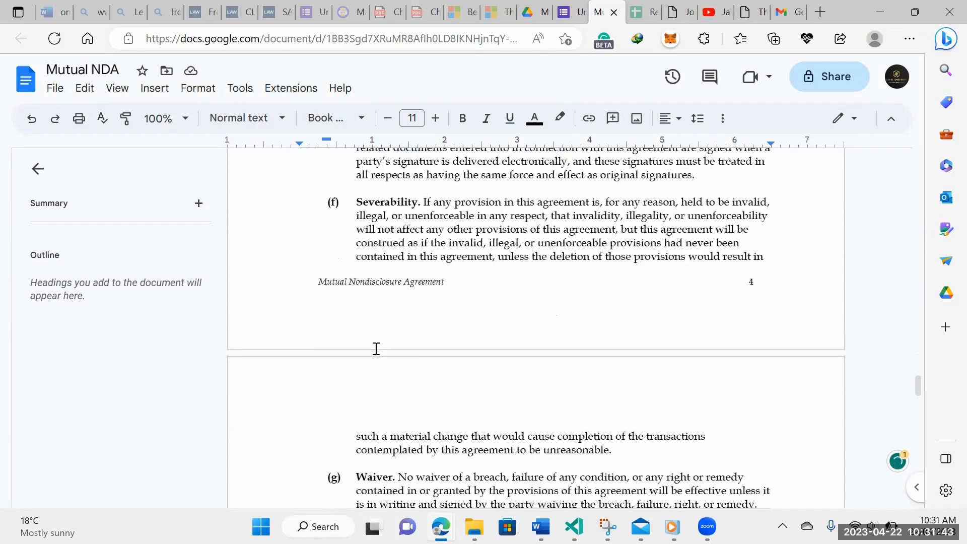
{"action": "scroll", "coordinate": [374, 347], "scroll_direction": "up", "scroll_amount": 9}
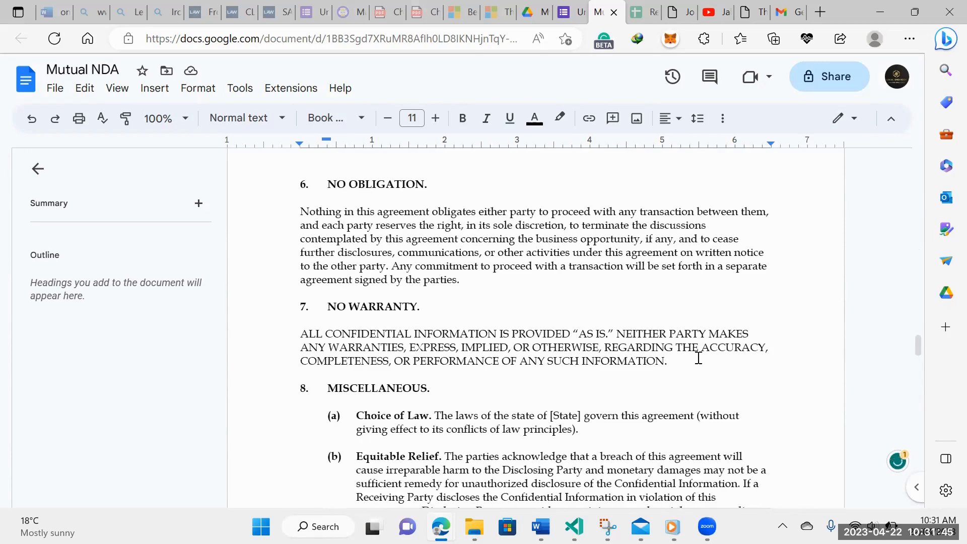
{"action": "scroll", "coordinate": [443, 322], "scroll_direction": "down", "scroll_amount": 15}
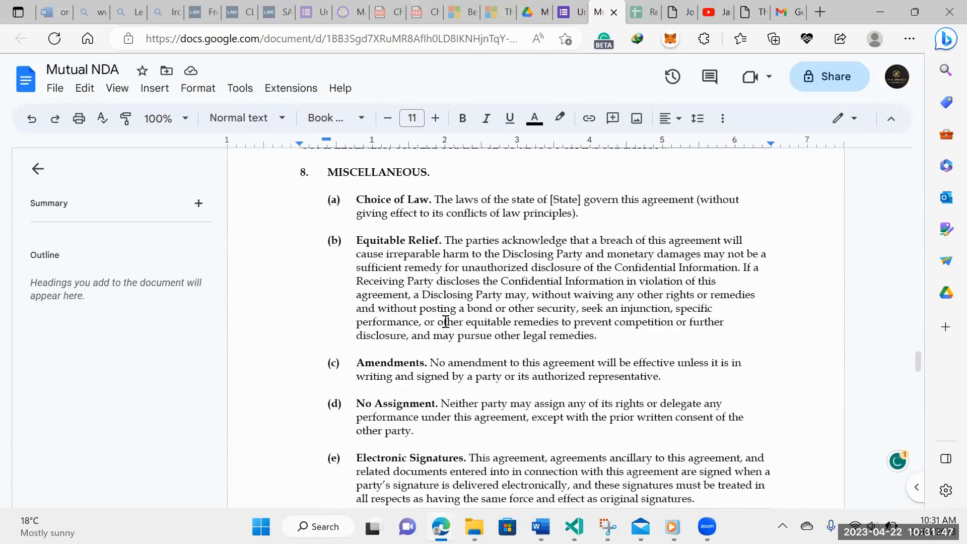
{"action": "scroll", "coordinate": [446, 322], "scroll_direction": "down", "scroll_amount": 2}
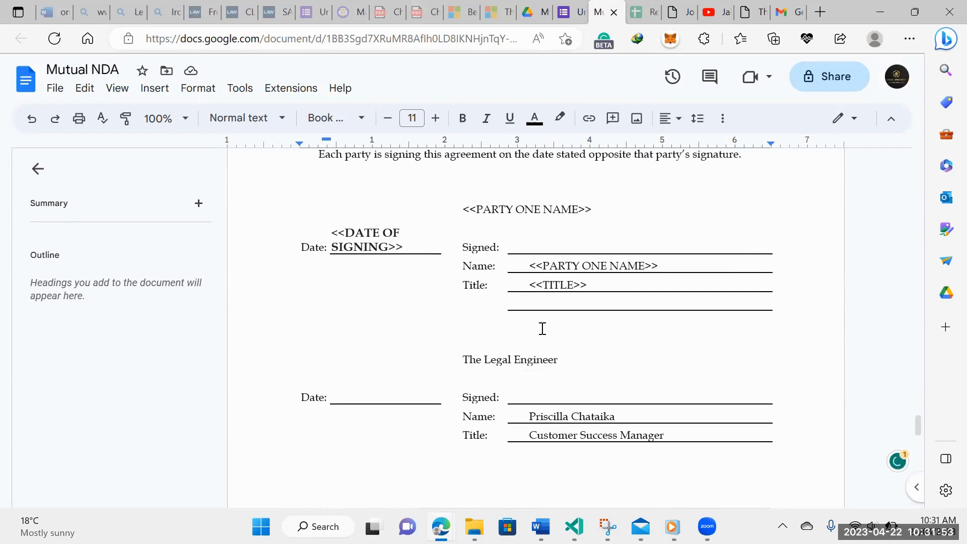
{"action": "scroll", "coordinate": [572, 415], "scroll_direction": "down", "scroll_amount": 5}
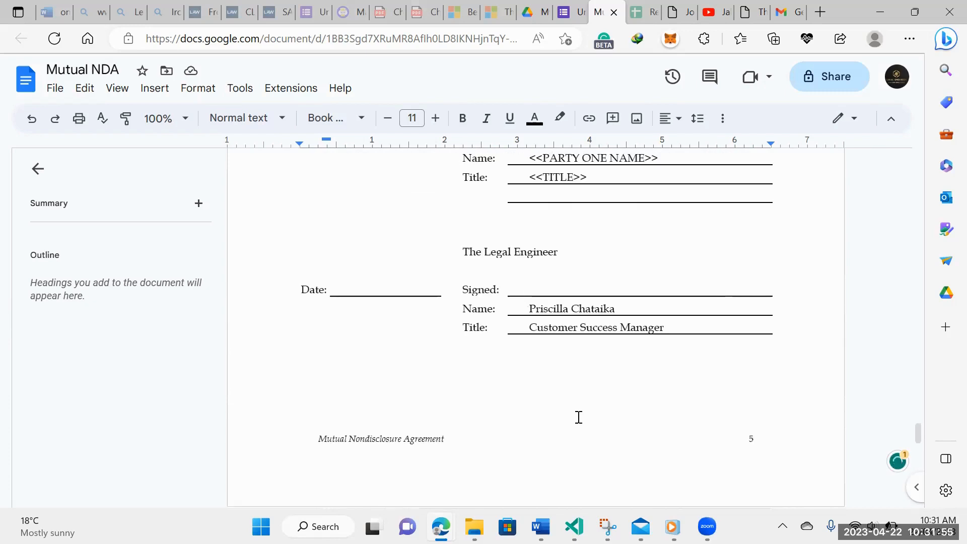
{"action": "scroll", "coordinate": [578, 416], "scroll_direction": "up", "scroll_amount": 4}
{"action": "scroll", "coordinate": [576, 376], "scroll_direction": "up", "scroll_amount": 1}
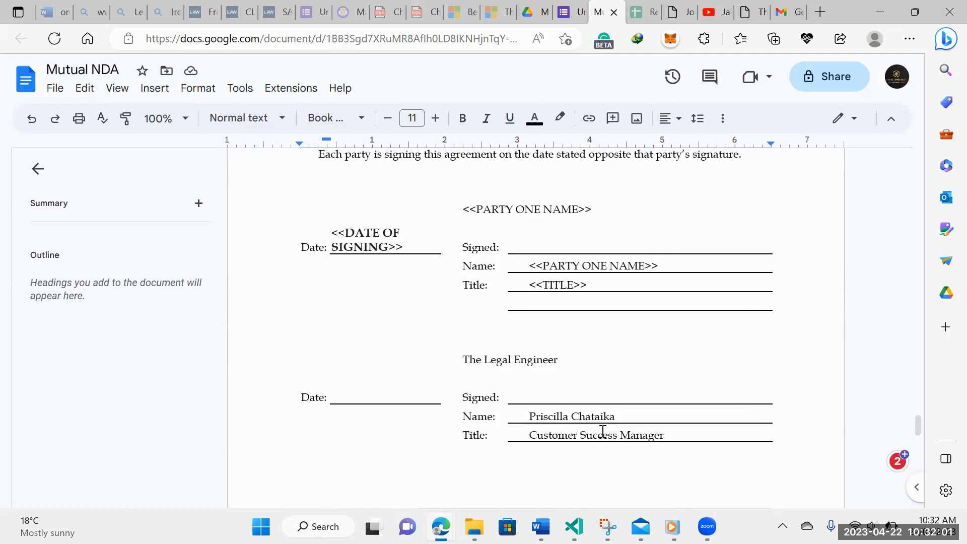
Select The Legal Engineer heading and the second party's Name and Title lines, nudging the Date column border
{"action": "left_click_drag", "start_coordinate": [458, 359], "coordinate": [568, 359]}
{"action": "left_click_drag", "start_coordinate": [527, 413], "coordinate": [602, 414]}
{"action": "triple_click", "coordinate": [551, 417]}
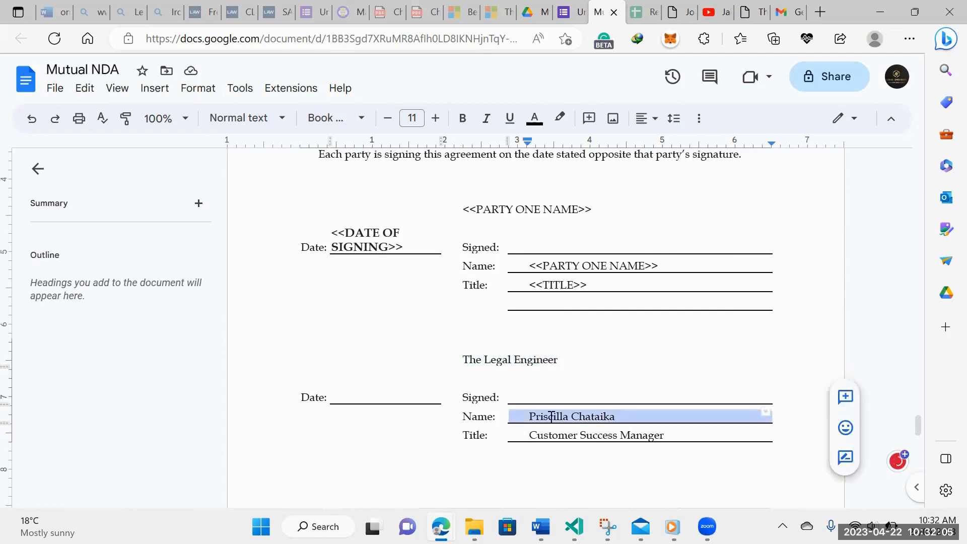
{"action": "triple_click", "coordinate": [624, 434]}
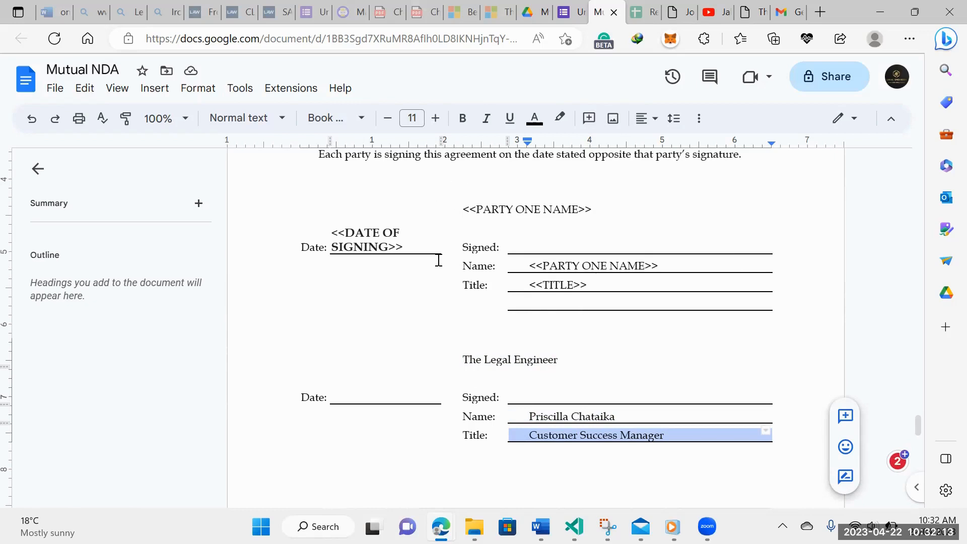
{"action": "left_click_drag", "start_coordinate": [329, 237], "coordinate": [331, 236]}
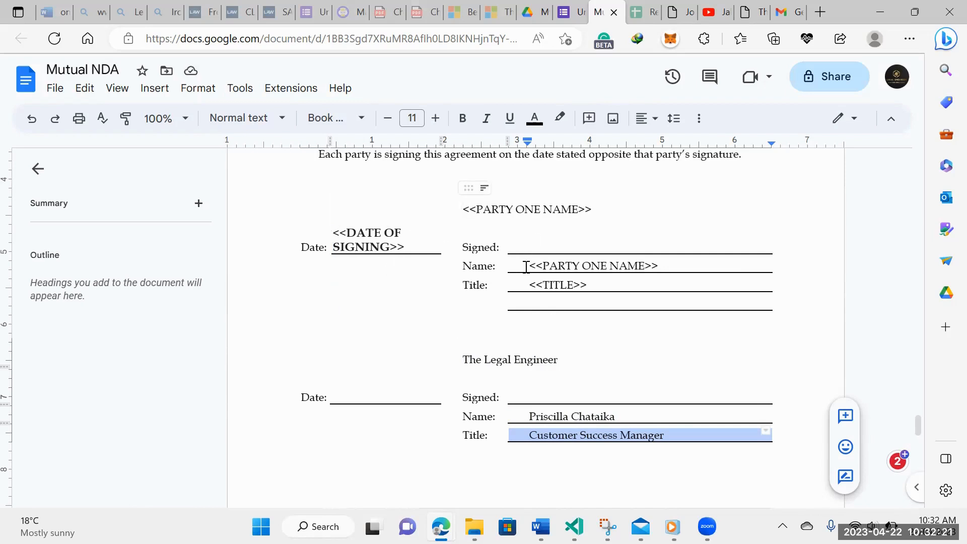
{"action": "scroll", "coordinate": [572, 295], "scroll_direction": "up", "scroll_amount": 7}
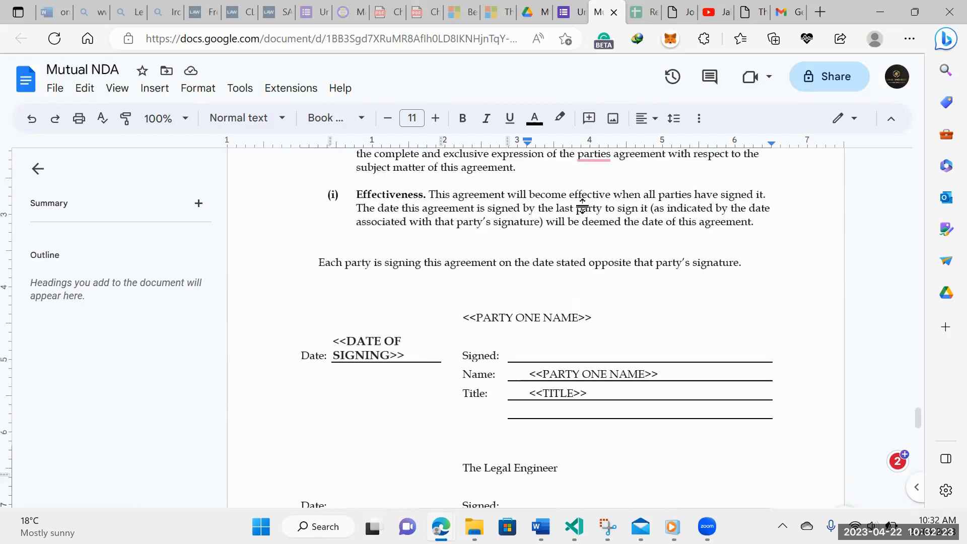
{"action": "left_click", "coordinate": [762, 7]}
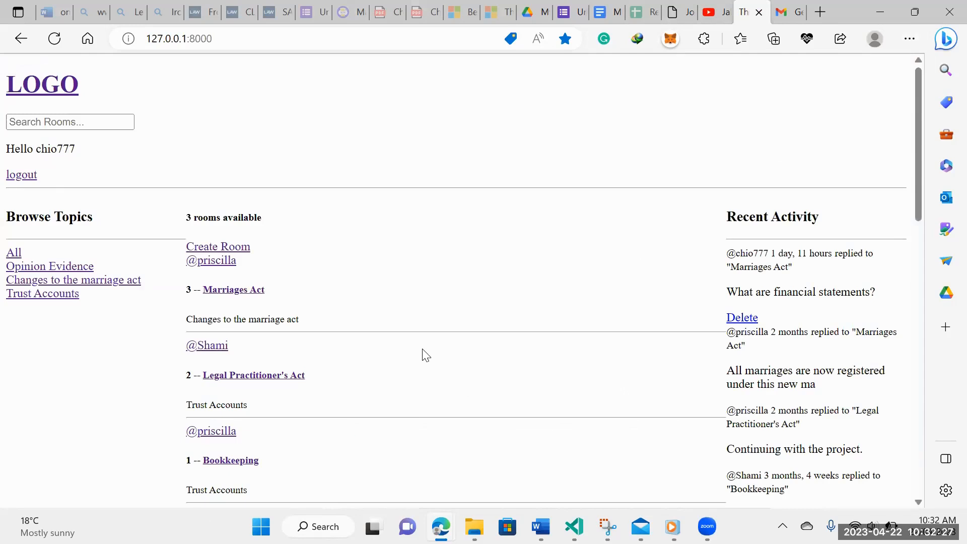
Scroll down the 127.0.0.1:8000 page past the rooms list to the embedded form
{"action": "scroll", "coordinate": [423, 352], "scroll_direction": "down", "scroll_amount": 1}
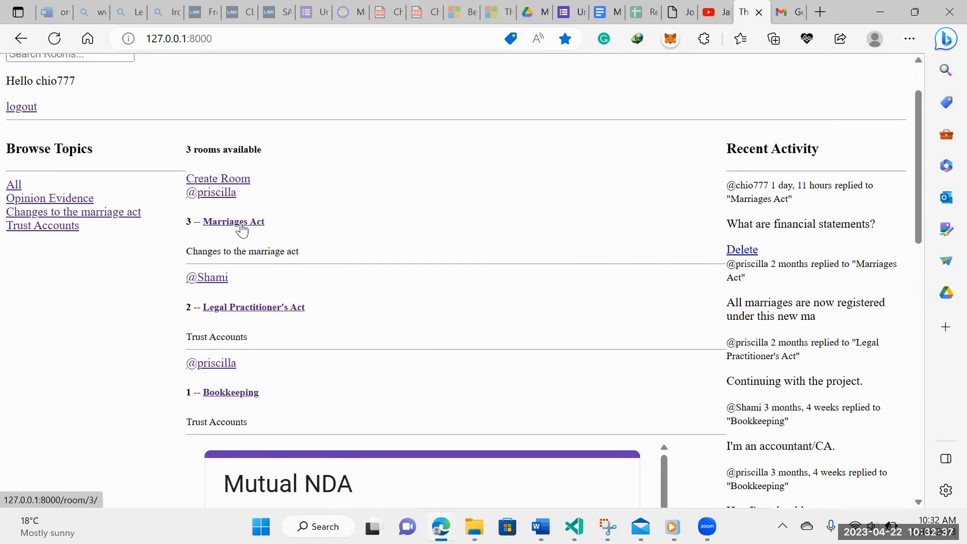
{"action": "scroll", "coordinate": [245, 283], "scroll_direction": "down", "scroll_amount": 1}
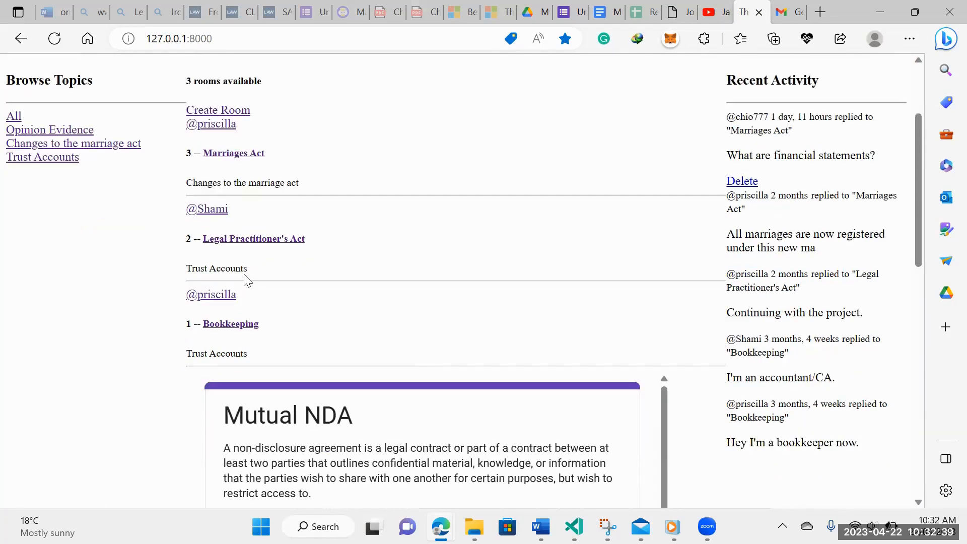
{"action": "scroll", "coordinate": [244, 279], "scroll_direction": "down", "scroll_amount": 1}
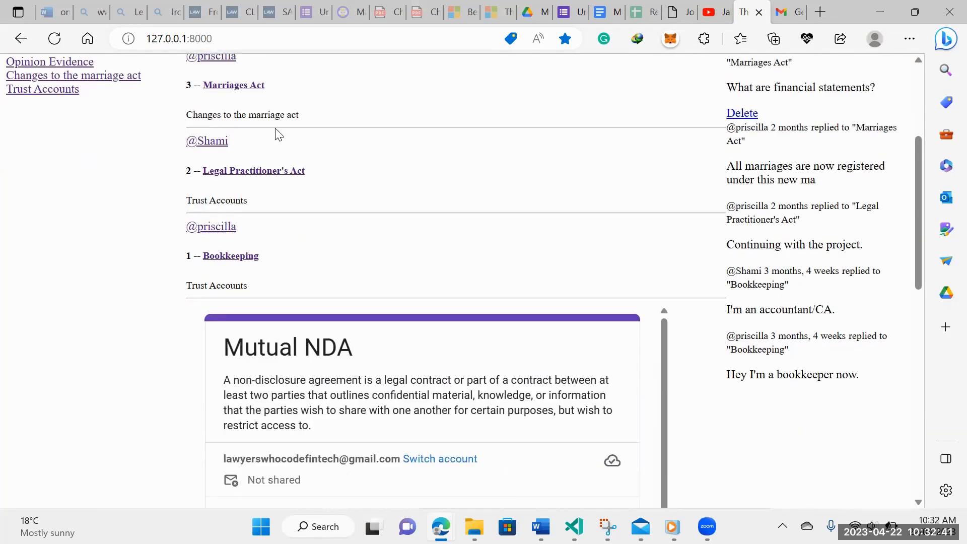
{"action": "scroll", "coordinate": [265, 220], "scroll_direction": "up", "scroll_amount": 3}
{"action": "scroll", "coordinate": [238, 267], "scroll_direction": "down", "scroll_amount": 2}
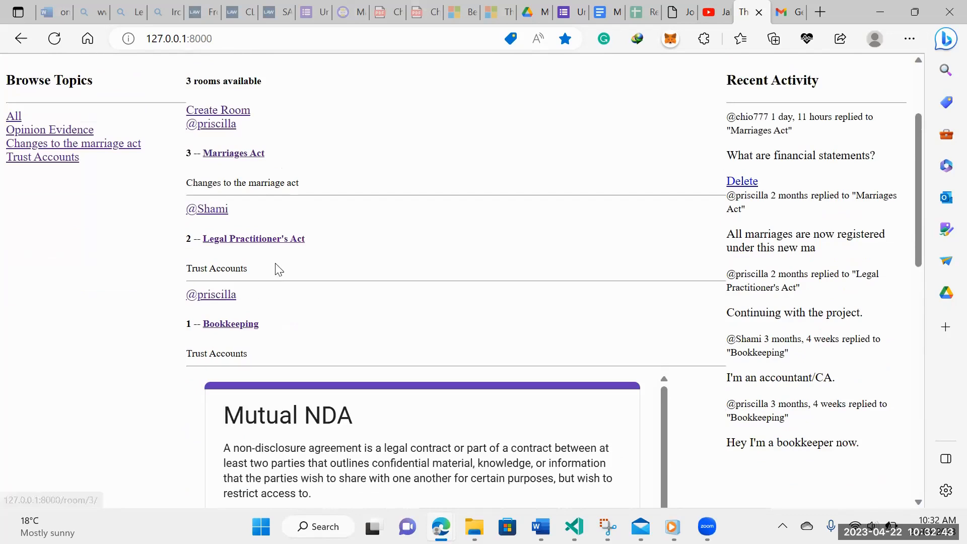
{"action": "scroll", "coordinate": [371, 272], "scroll_direction": "down", "scroll_amount": 4}
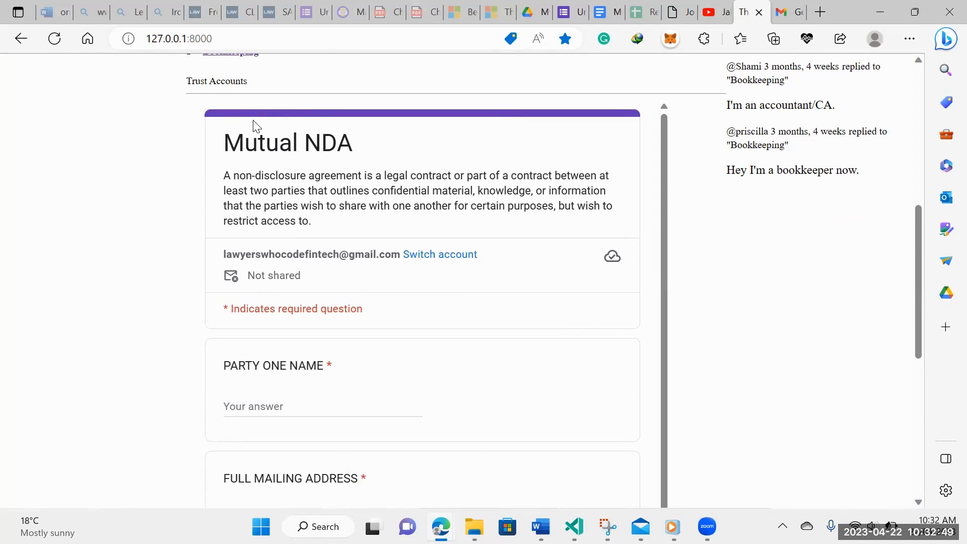
Glance at the Jobs page, then scroll through the embedded form's PARTY ONE NAME to TITLE fields
{"action": "left_click", "coordinate": [678, 12]}
{"action": "scroll", "coordinate": [487, 151], "scroll_direction": "up", "scroll_amount": 8}
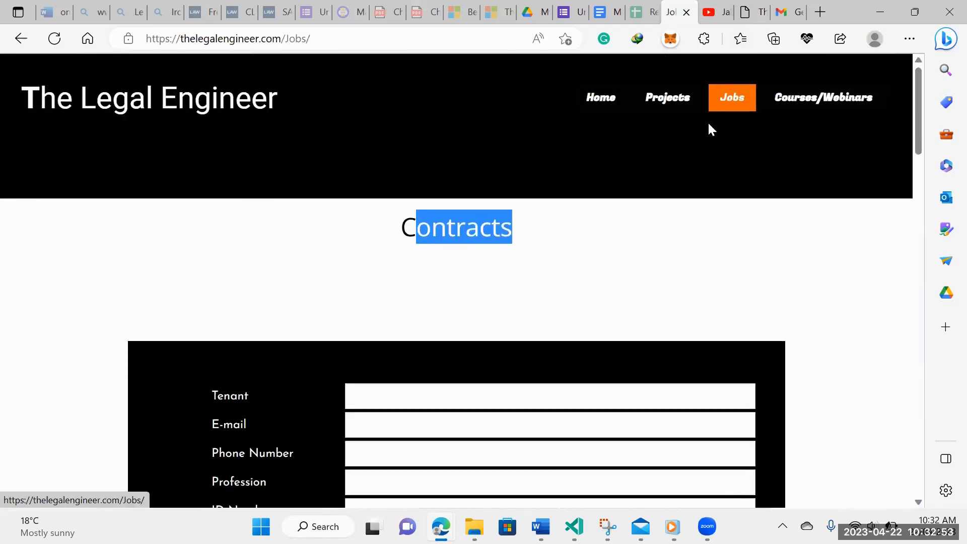
{"action": "left_click", "coordinate": [753, 12]}
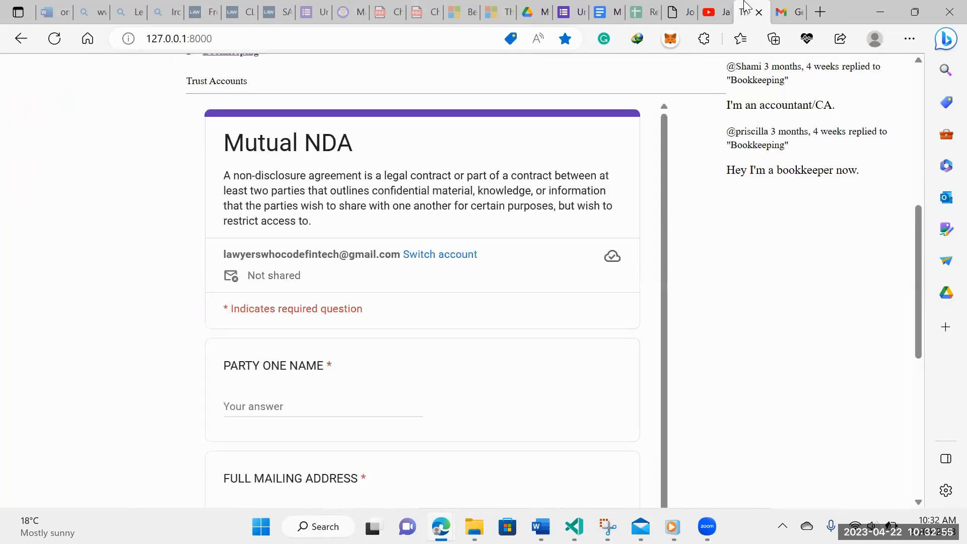
{"action": "scroll", "coordinate": [325, 236], "scroll_direction": "down", "scroll_amount": 1}
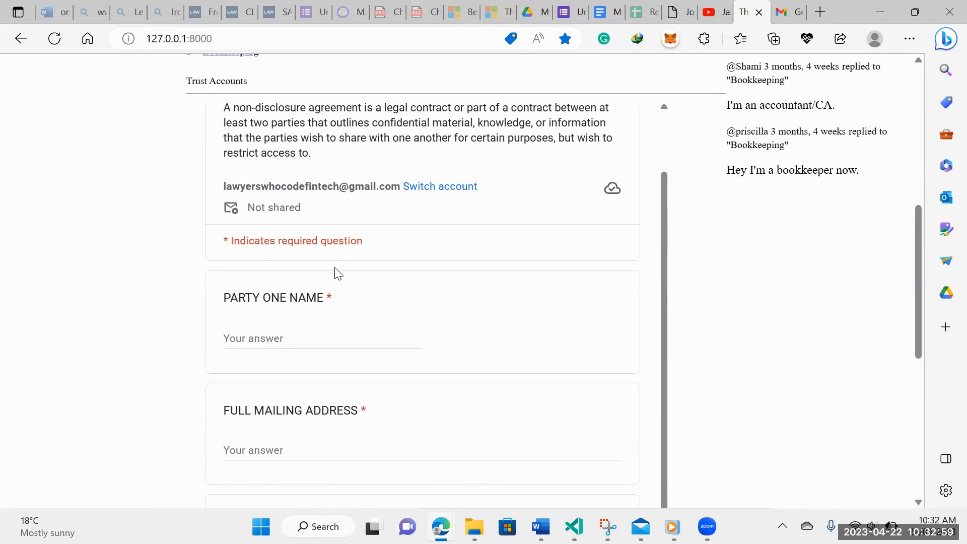
{"action": "scroll", "coordinate": [336, 272], "scroll_direction": "down", "scroll_amount": 5}
{"action": "scroll", "coordinate": [337, 274], "scroll_direction": "down", "scroll_amount": 3}
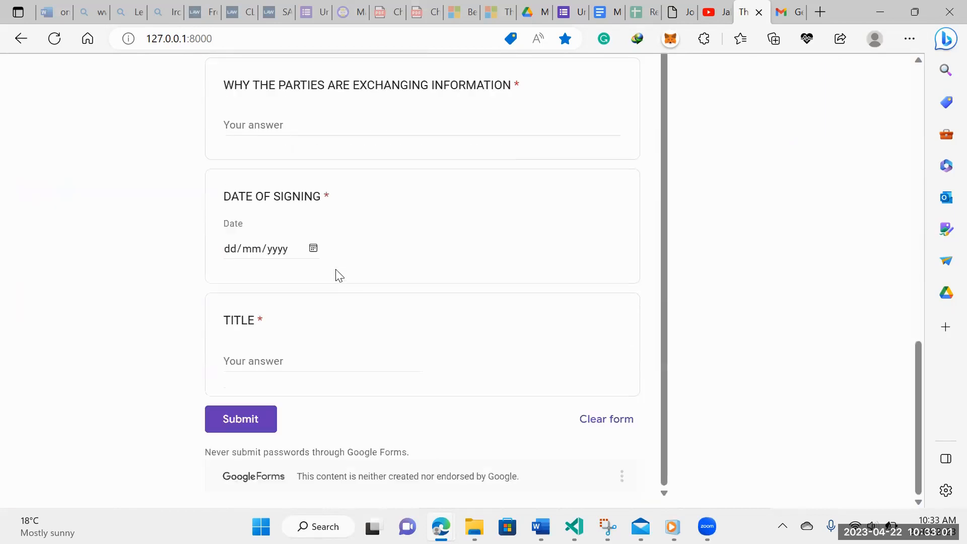
{"action": "scroll", "coordinate": [385, 151], "scroll_direction": "up", "scroll_amount": 2}
{"action": "scroll", "coordinate": [509, 151], "scroll_direction": "up", "scroll_amount": 4}
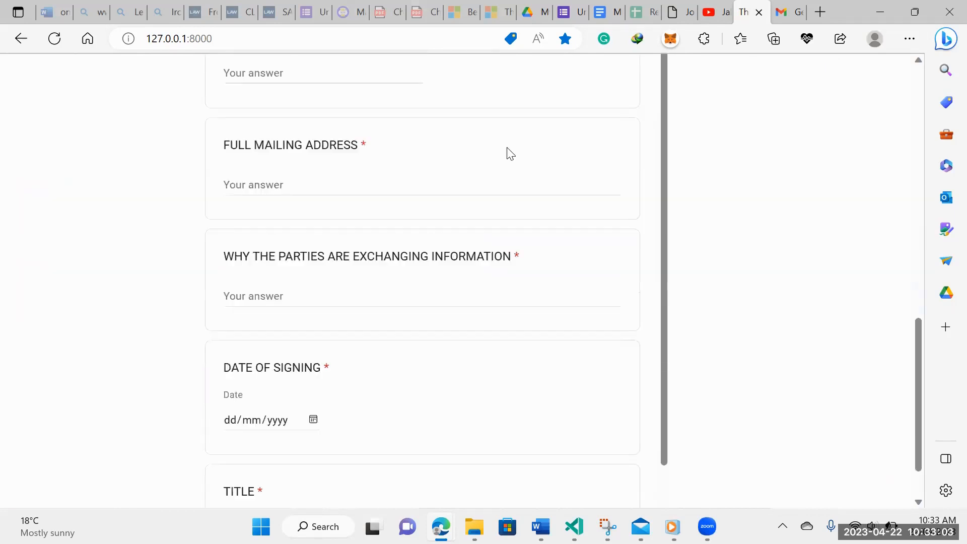
{"action": "scroll", "coordinate": [515, 152], "scroll_direction": "up", "scroll_amount": 4}
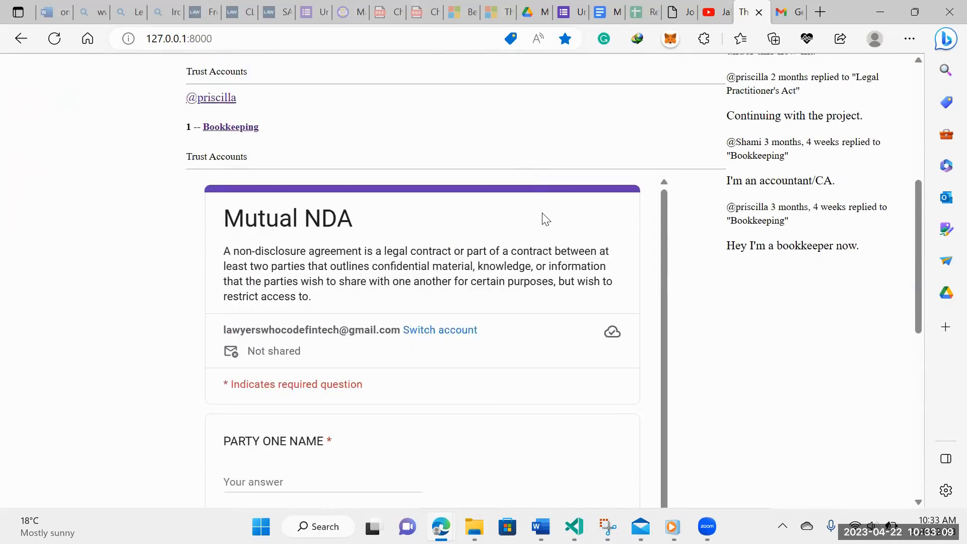
{"action": "scroll", "coordinate": [546, 214], "scroll_direction": "down", "scroll_amount": 1}
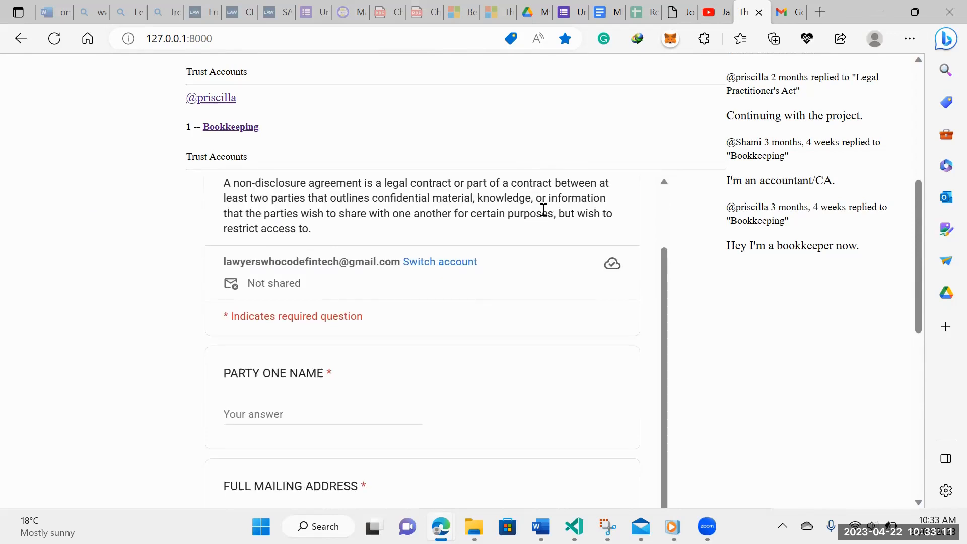
{"action": "scroll", "coordinate": [542, 207], "scroll_direction": "up", "scroll_amount": 1}
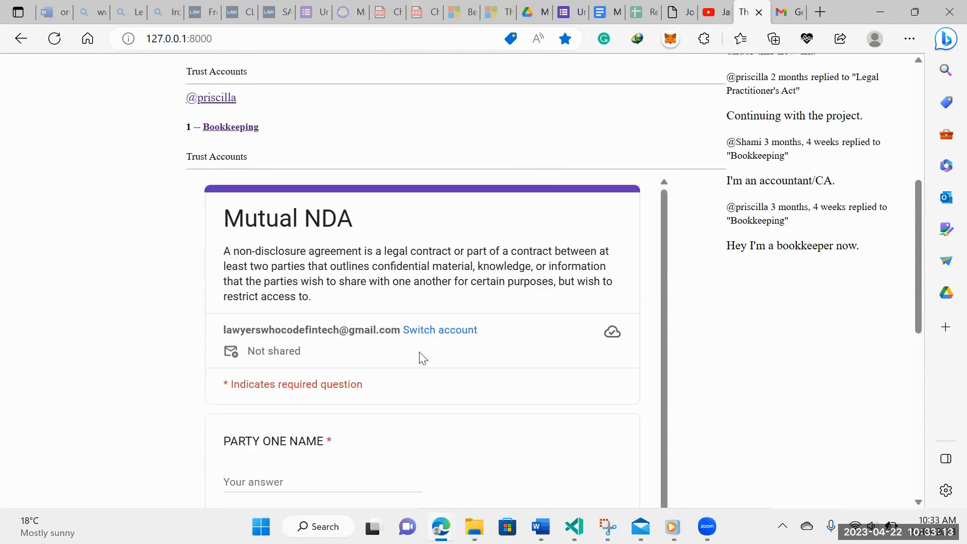
{"action": "scroll", "coordinate": [421, 356], "scroll_direction": "down", "scroll_amount": 1}
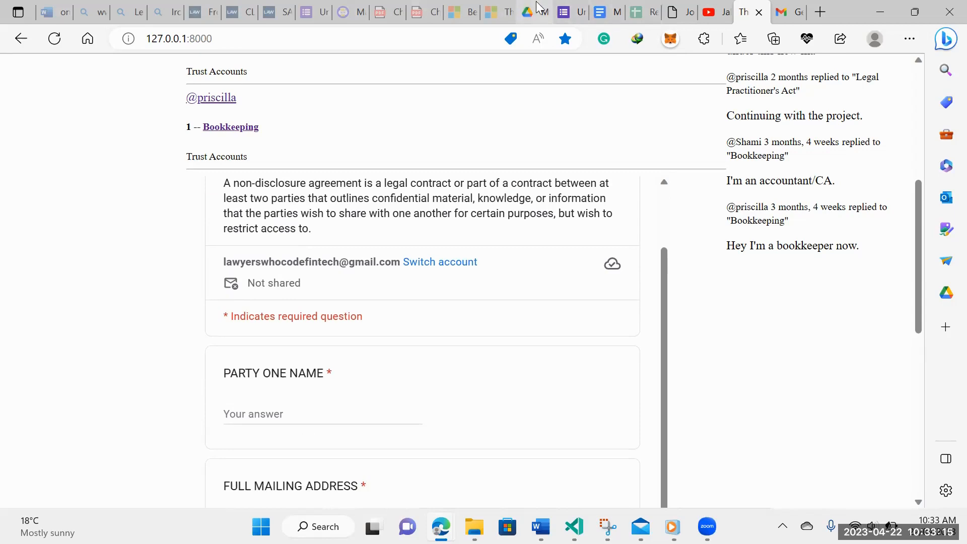
Check the Gmail inbox and My Drive for the Form Publisher email with Mutual NDA 2.pdf
{"action": "left_click", "coordinate": [787, 12]}
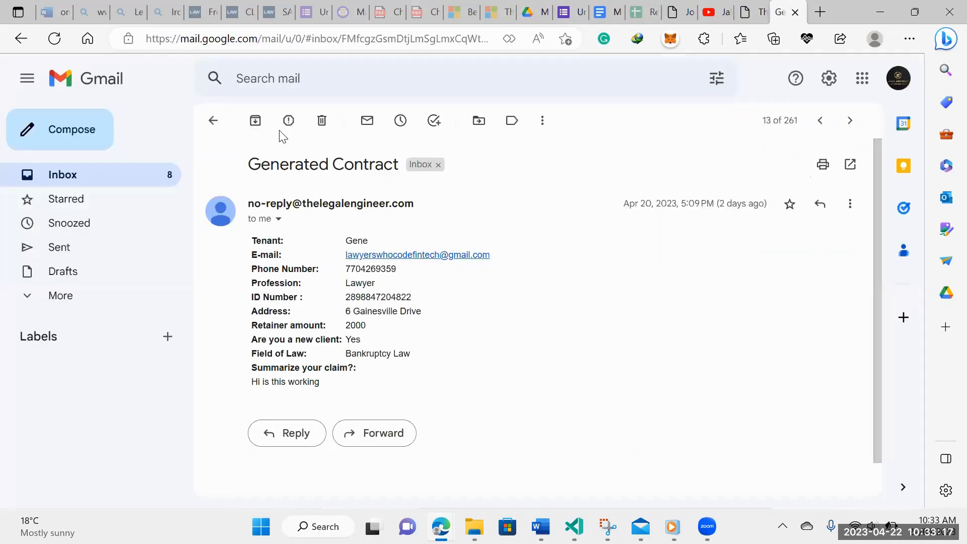
{"action": "left_click", "coordinate": [212, 119]}
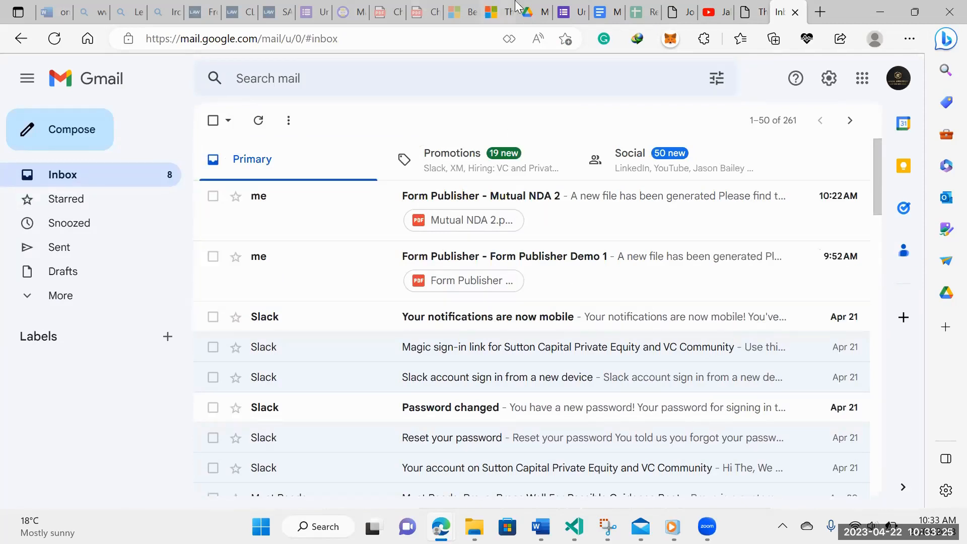
{"action": "left_click", "coordinate": [534, 11]}
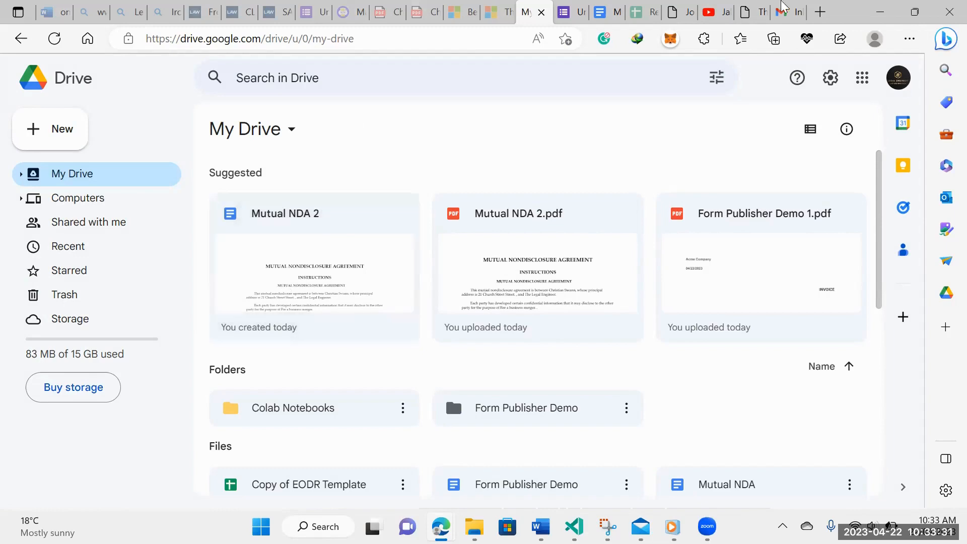
{"action": "left_click", "coordinate": [768, 8]}
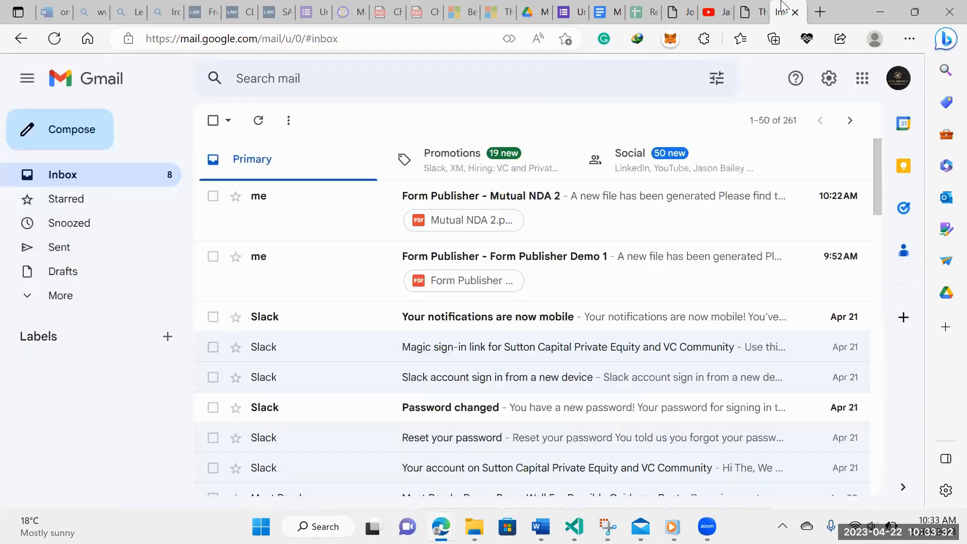
{"action": "left_click", "coordinate": [755, 10]}
Autofill party one's name from a saved contact and retype the mailing address
{"action": "scroll", "coordinate": [468, 275], "scroll_direction": "down", "scroll_amount": 2}
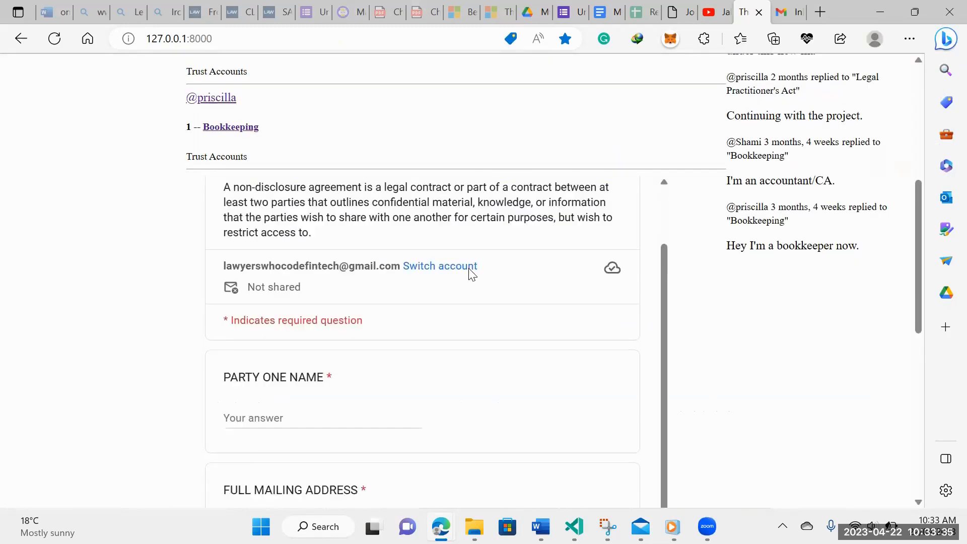
{"action": "left_click", "coordinate": [258, 379]}
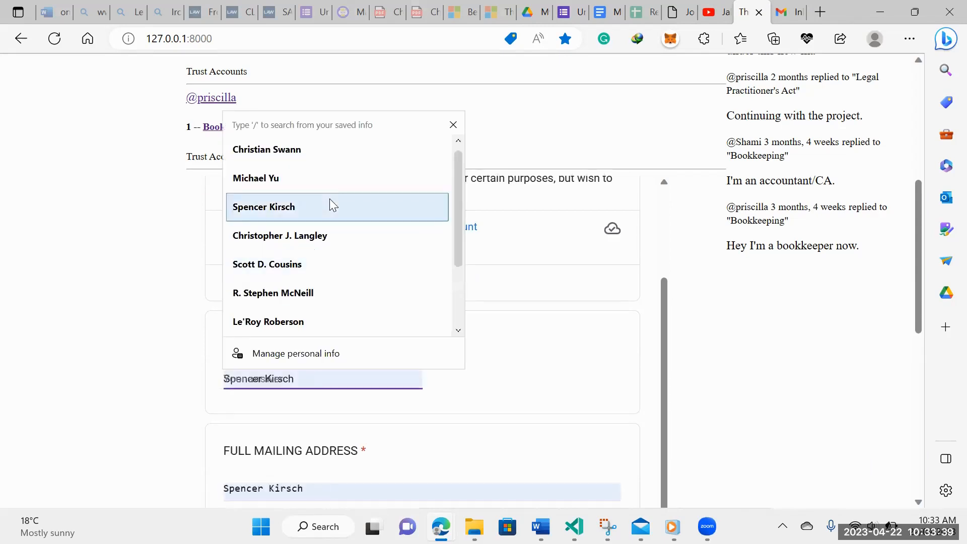
{"action": "left_click", "coordinate": [332, 185]}
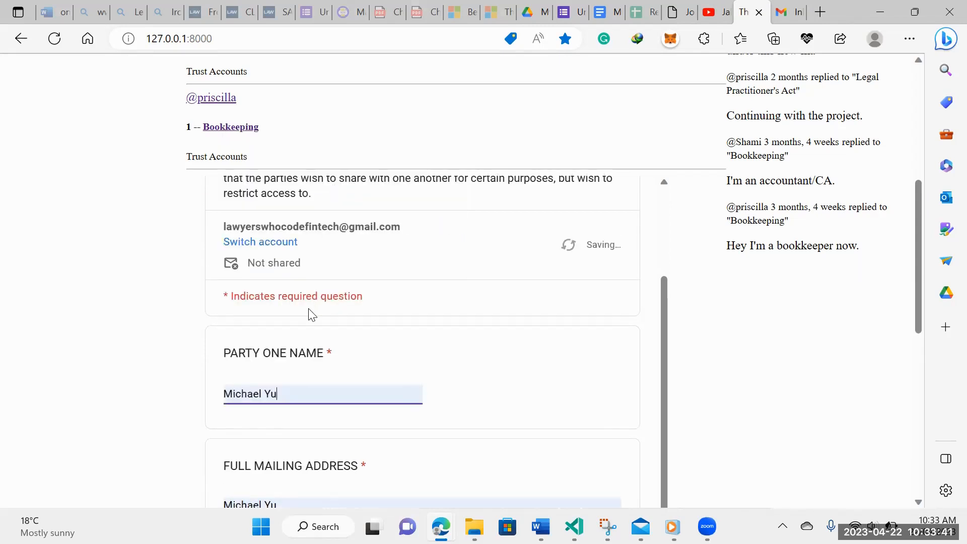
{"action": "scroll", "coordinate": [317, 395], "scroll_direction": "down", "scroll_amount": 4}
{"action": "left_click_drag", "start_coordinate": [280, 285], "coordinate": [207, 287]}
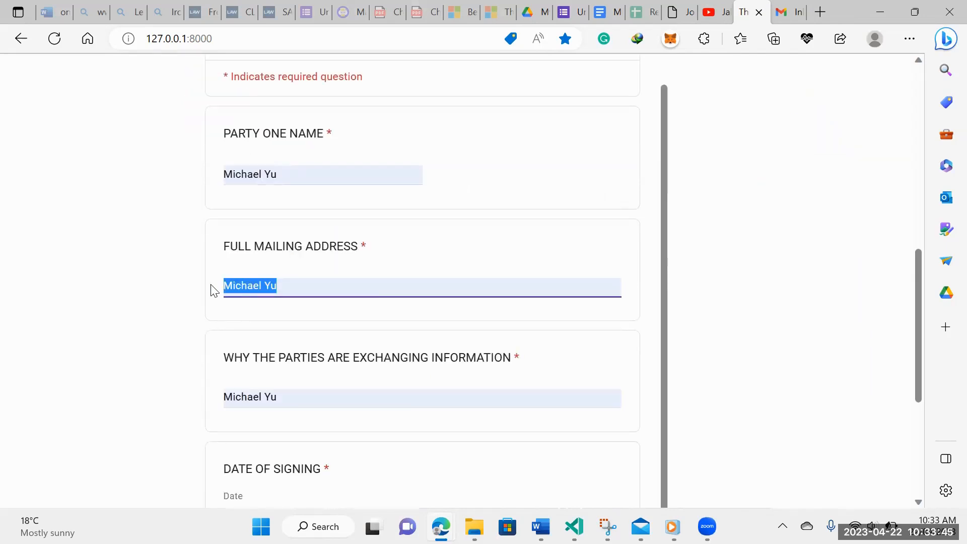
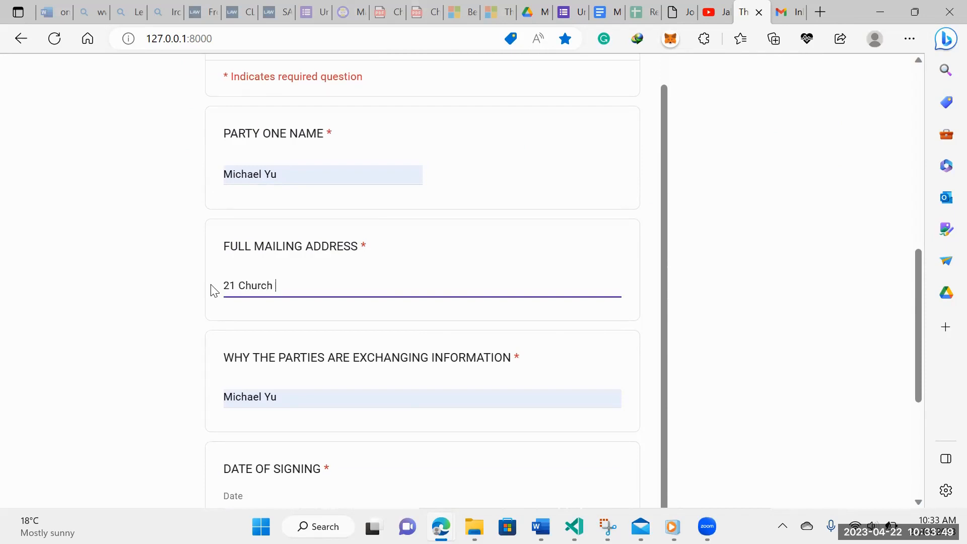
Enter 'A business merger.' as the reason for exchanging information
{"action": "scroll", "coordinate": [214, 296], "scroll_direction": "down", "scroll_amount": 1}
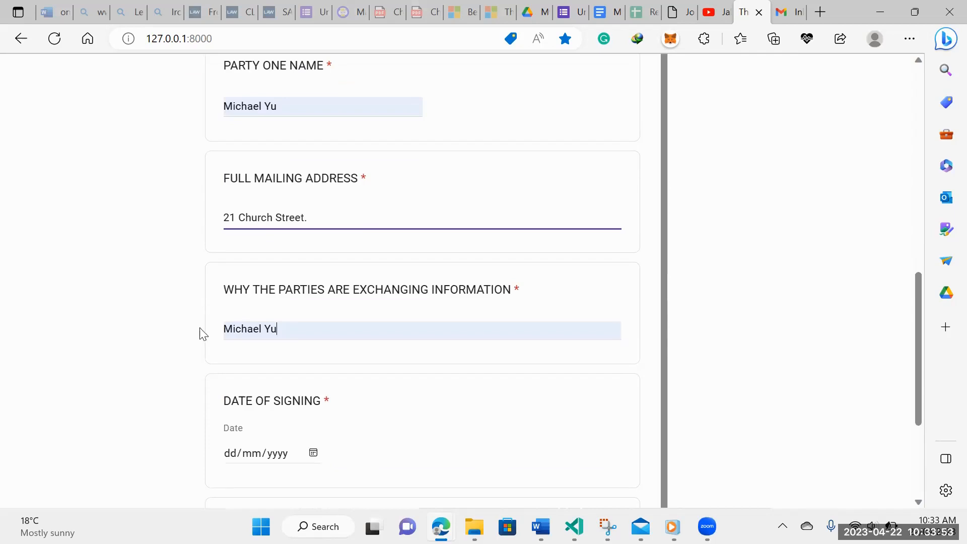
{"action": "key", "text": "Tab"}
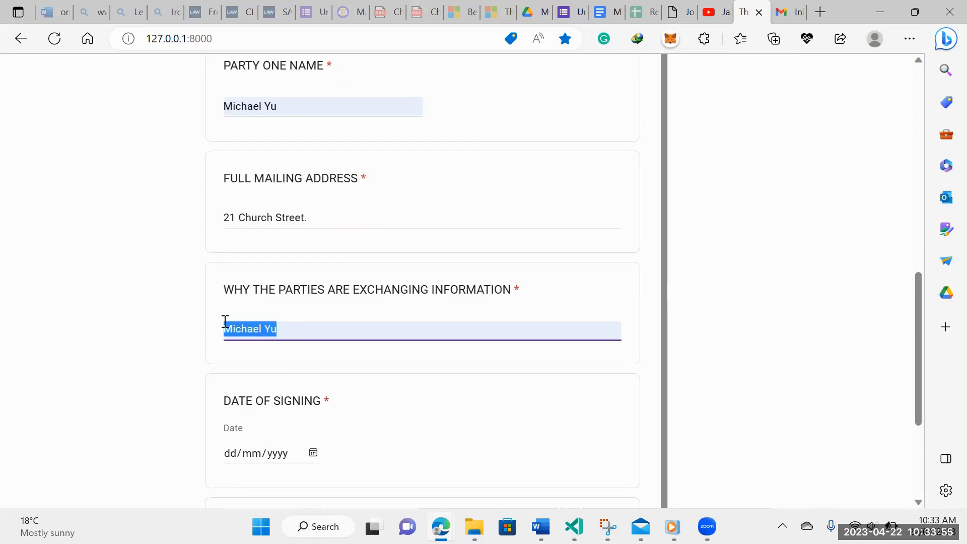
{"action": "type", "text": "A"}
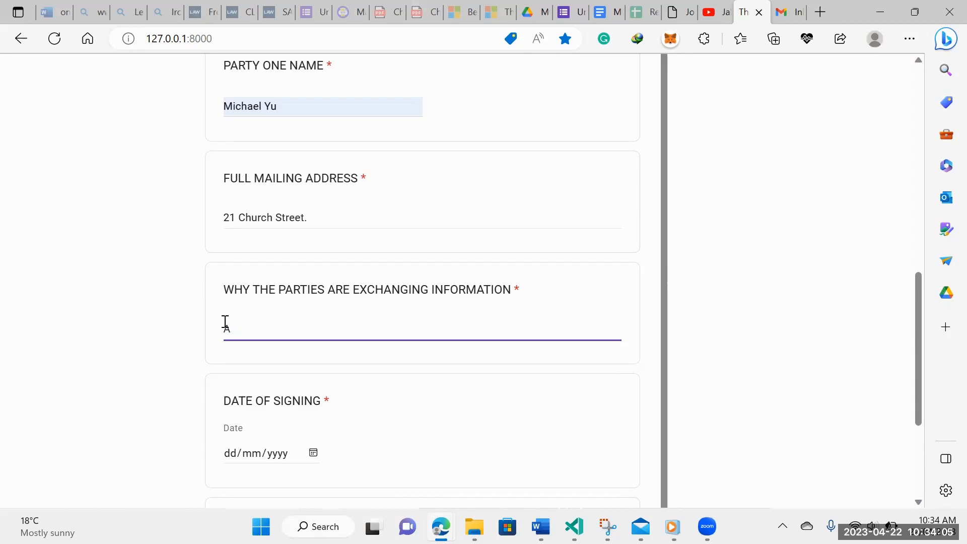
{"action": "type", "text": "iness merger."}
{"action": "scroll", "coordinate": [232, 317], "scroll_direction": "down", "scroll_amount": 3}
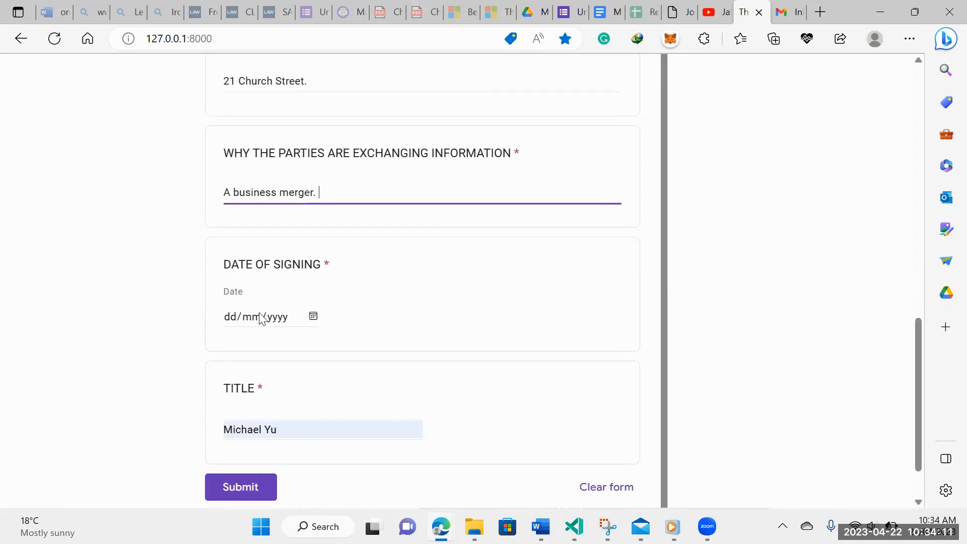
Set the date to 22 April 2023, retype the title as Associate, submit, and reload the page
{"action": "left_click", "coordinate": [314, 317]}
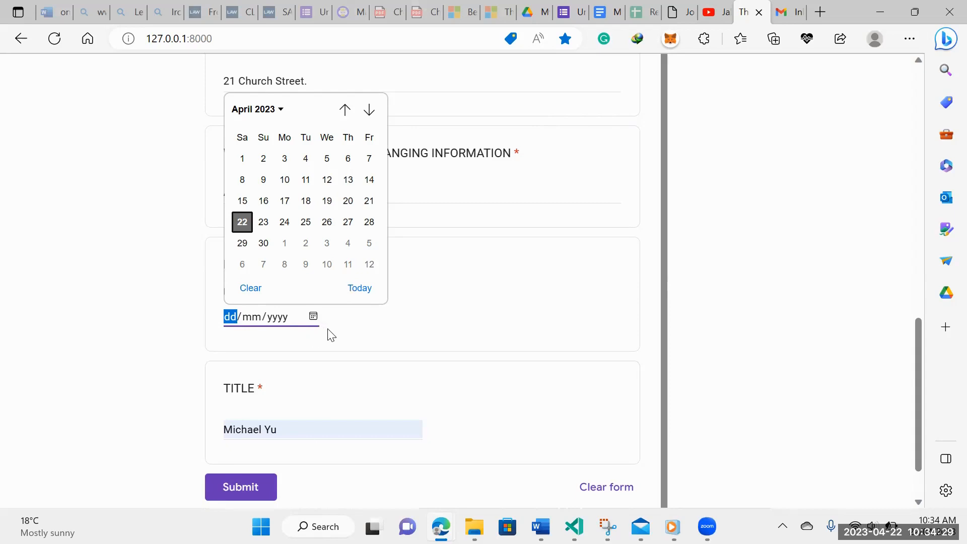
{"action": "left_click", "coordinate": [242, 222]}
{"action": "scroll", "coordinate": [309, 309], "scroll_direction": "down", "scroll_amount": 1}
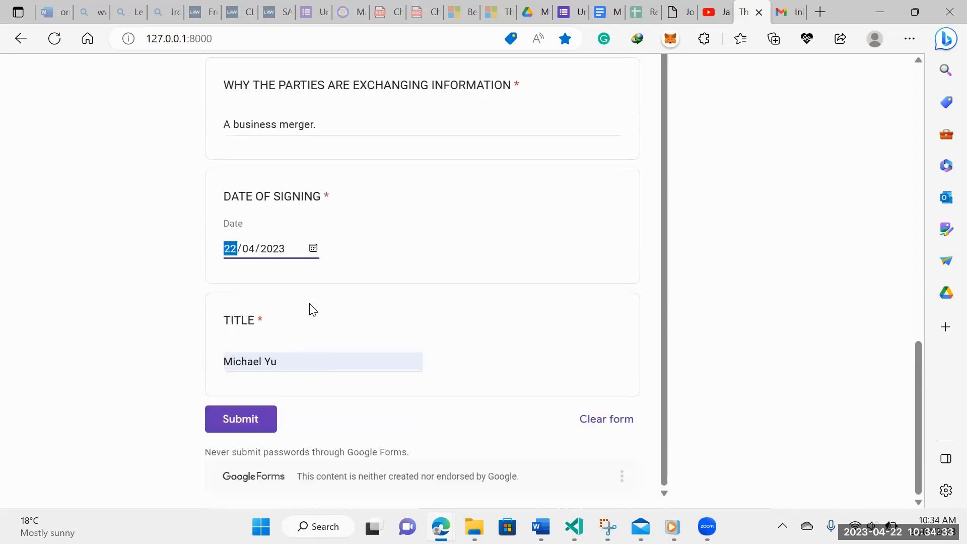
{"action": "left_click_drag", "start_coordinate": [324, 364], "coordinate": [209, 364]}
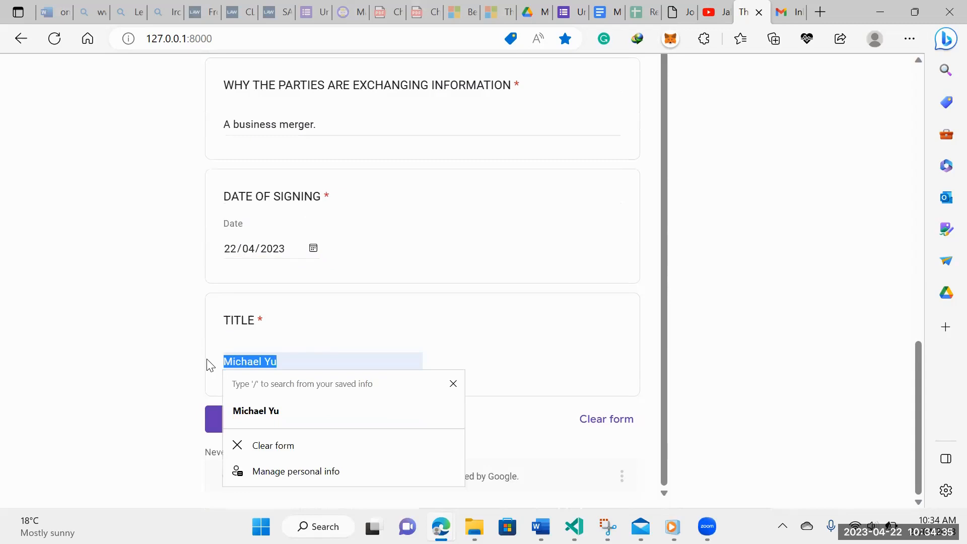
{"action": "type", "text": "Assc"}
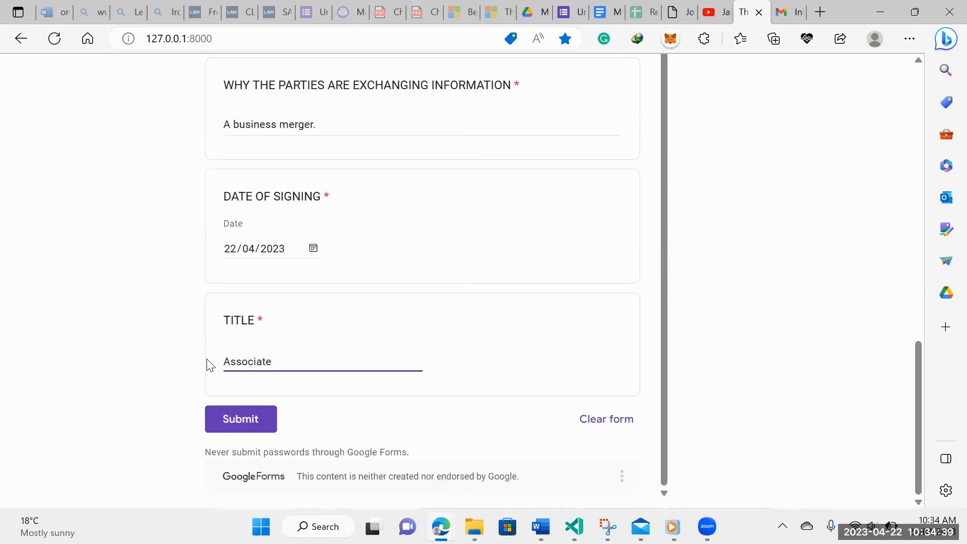
{"action": "left_click", "coordinate": [230, 416]}
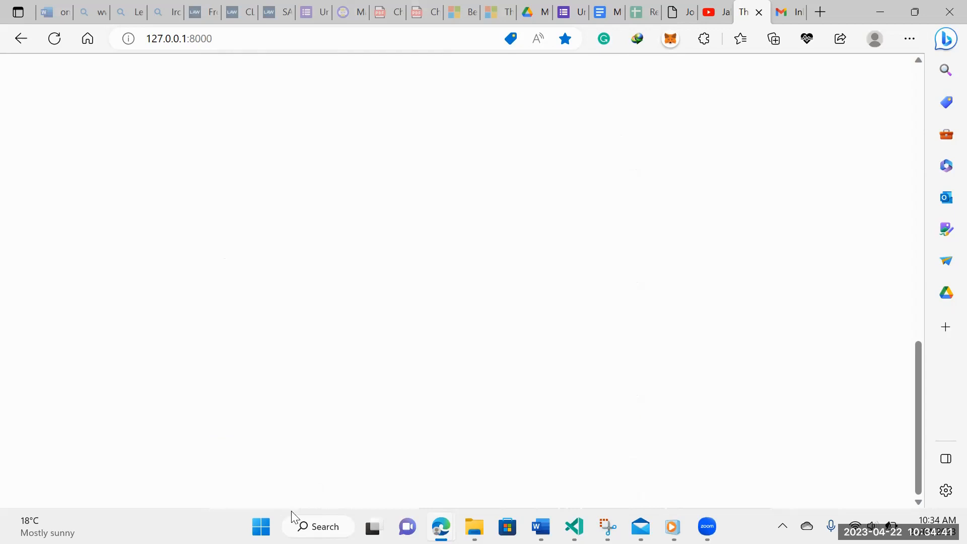
{"action": "left_click", "coordinate": [51, 48]}
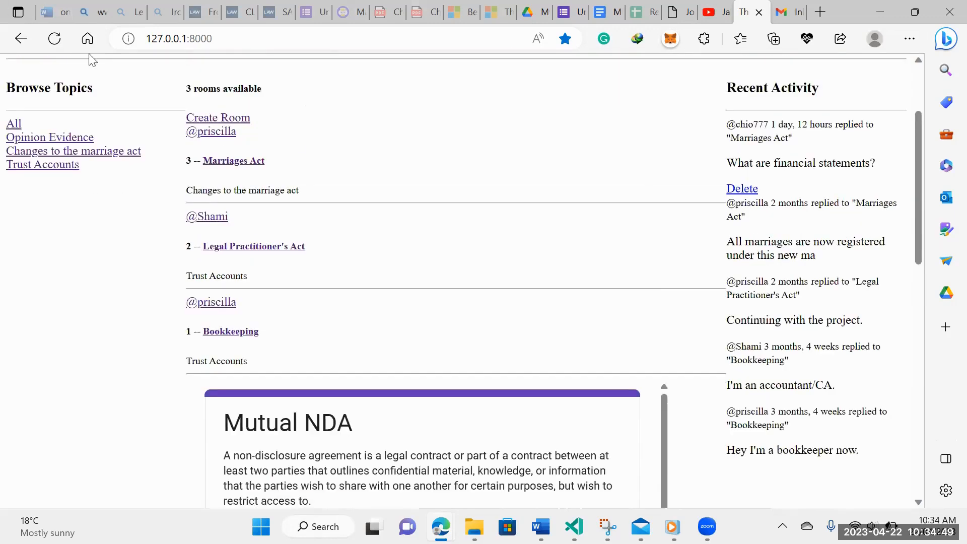
Open the Mutual NDA form's Responses tab and highlight the newly submitted party name answer
{"action": "left_click", "coordinate": [567, 12]}
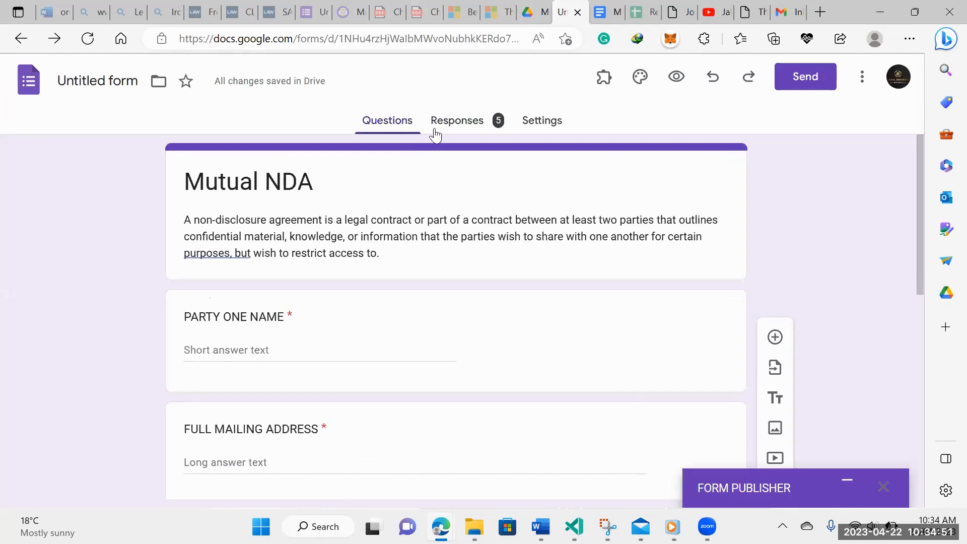
{"action": "left_click", "coordinate": [497, 126]}
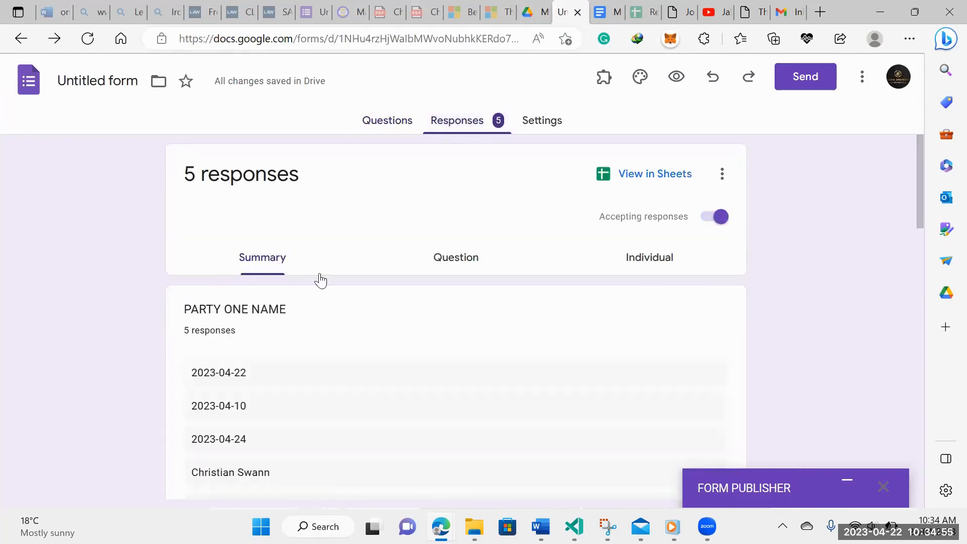
{"action": "scroll", "coordinate": [319, 281], "scroll_direction": "down", "scroll_amount": 2}
{"action": "left_click_drag", "start_coordinate": [261, 404], "coordinate": [181, 398]}
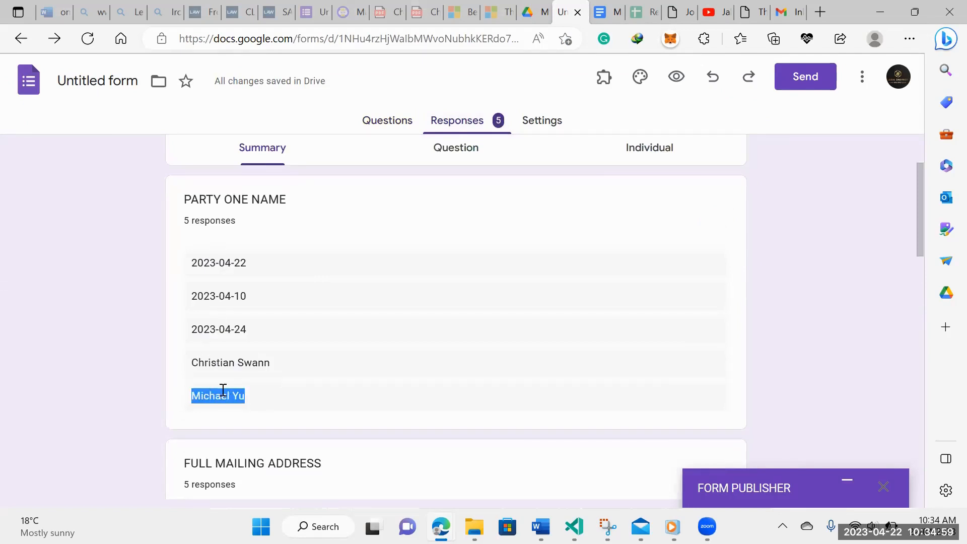
Scroll through the 5-response summary, including the title chart with Associate at 2 (40%)
{"action": "scroll", "coordinate": [229, 327], "scroll_direction": "down", "scroll_amount": 3}
{"action": "scroll", "coordinate": [231, 292], "scroll_direction": "down", "scroll_amount": 4}
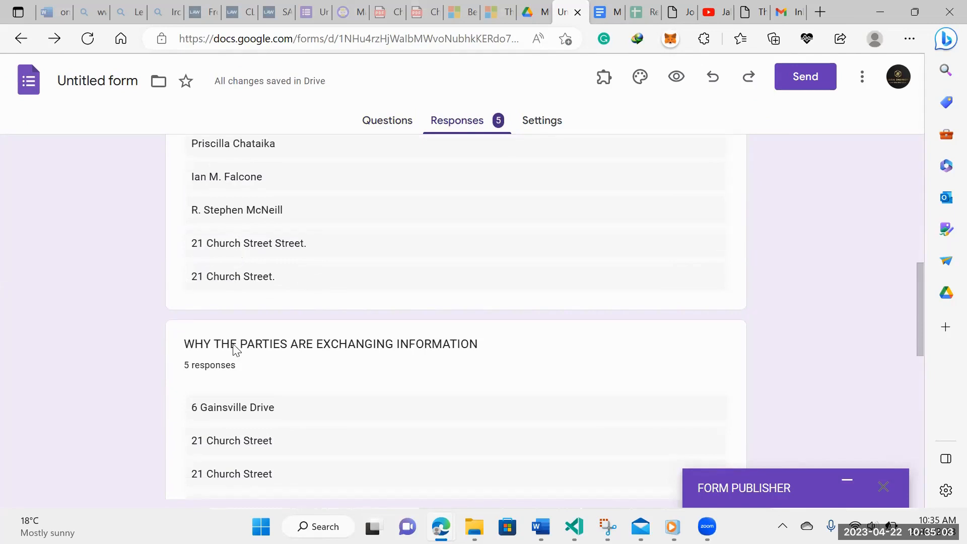
{"action": "scroll", "coordinate": [237, 352], "scroll_direction": "down", "scroll_amount": 3}
{"action": "scroll", "coordinate": [224, 403], "scroll_direction": "down", "scroll_amount": 7}
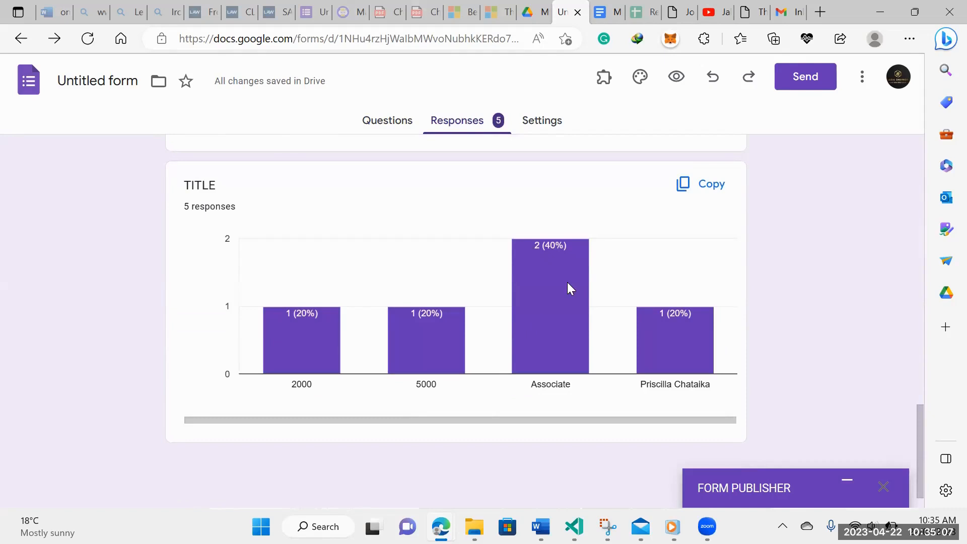
{"action": "mouse_move", "coordinate": [532, 369]}
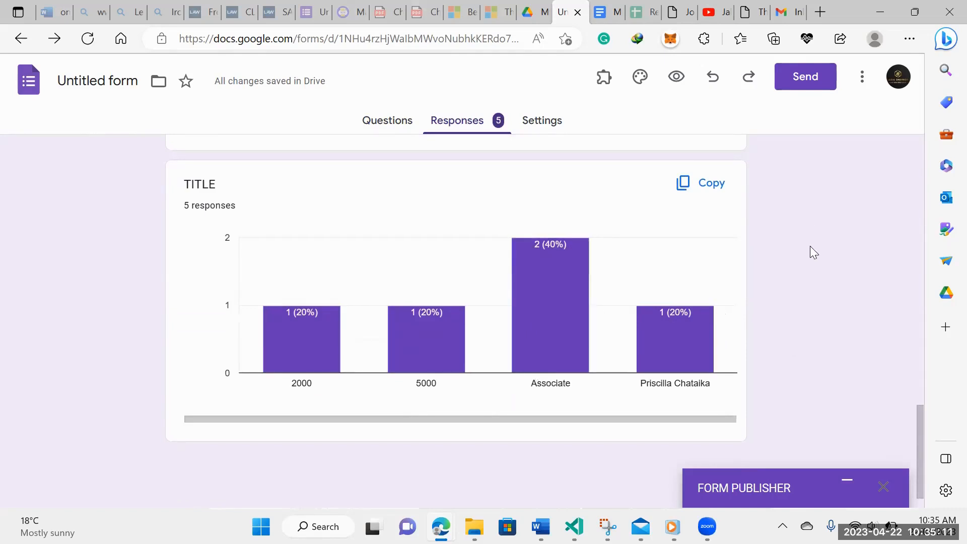
{"action": "mouse_move", "coordinate": [540, 352]}
{"action": "scroll", "coordinate": [761, 259], "scroll_direction": "up", "scroll_amount": 10}
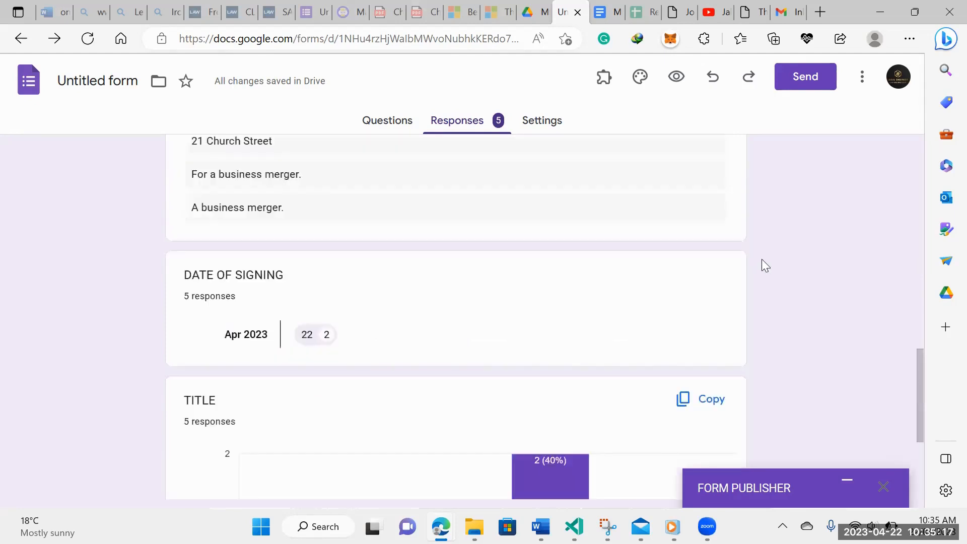
{"action": "scroll", "coordinate": [760, 249], "scroll_direction": "up", "scroll_amount": 10}
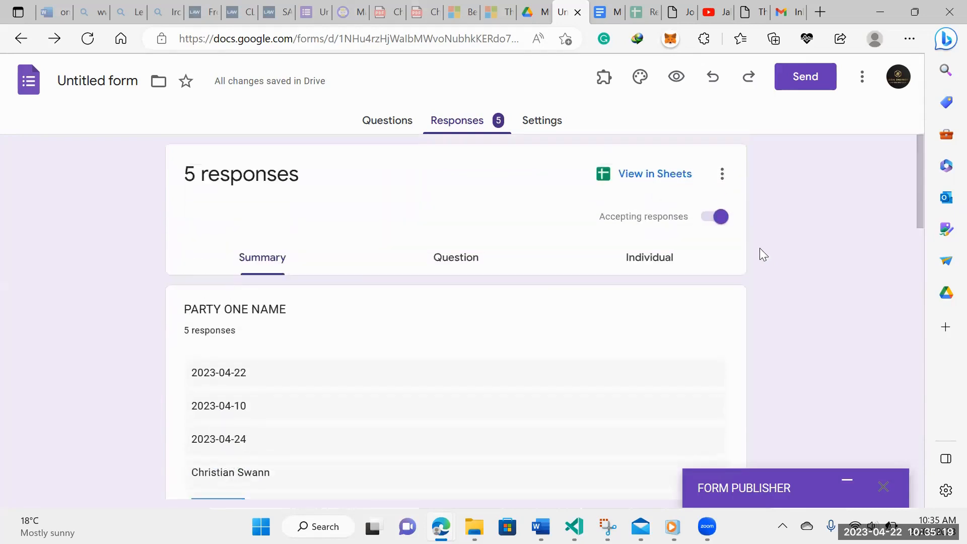
Check the Form Responses 1 sheet for the 4/22/2023 submission row, then close both spreadsheet tabs
{"action": "left_click", "coordinate": [650, 178]}
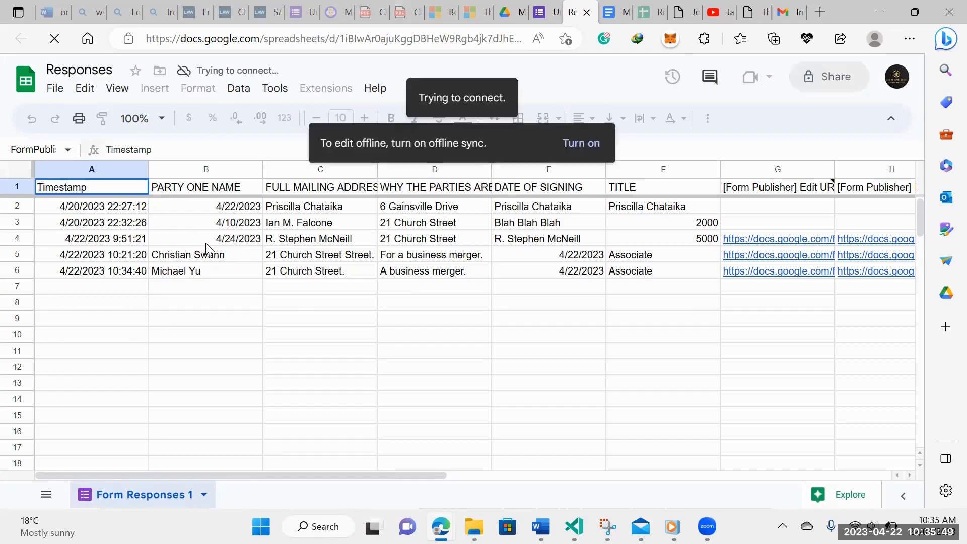
{"action": "left_click", "coordinate": [587, 13]}
{"action": "left_click", "coordinate": [608, 12]}
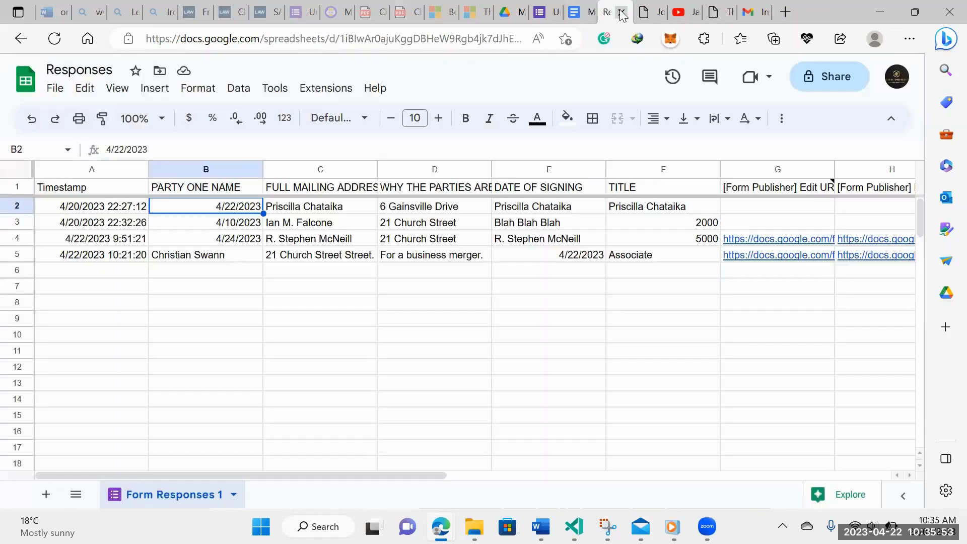
Close the Mutual NDA document tab and go back to the form responses summary
{"action": "left_click", "coordinate": [580, 6]}
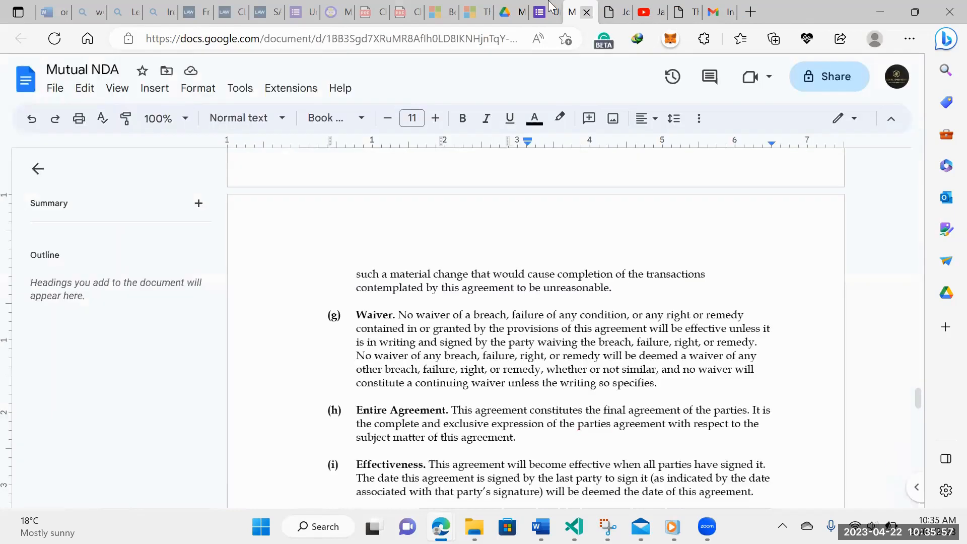
{"action": "left_click", "coordinate": [586, 12]}
{"action": "left_click", "coordinate": [544, 12]}
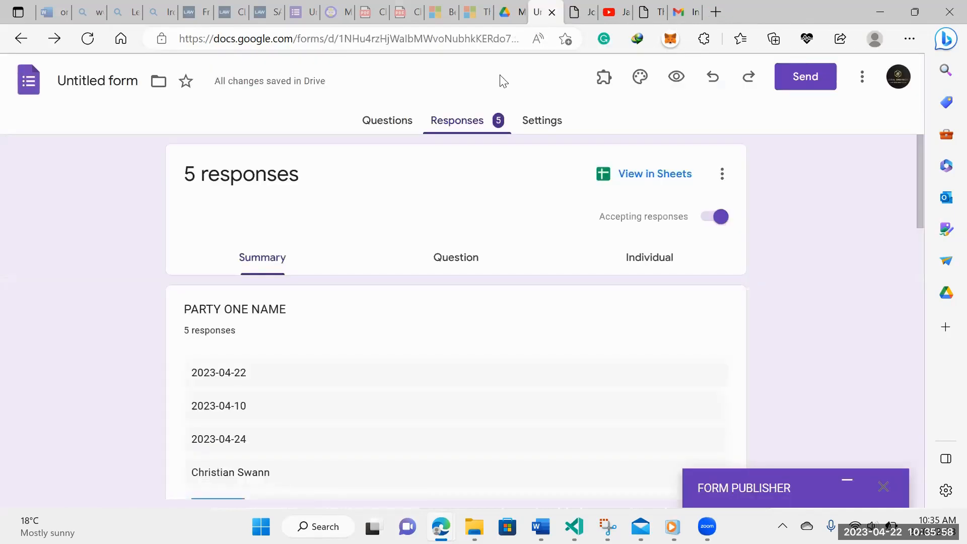
Reload My Drive so Mutual NDA 3.pdf appears, then go to the Gmail inbox
{"action": "left_click", "coordinate": [499, 11]}
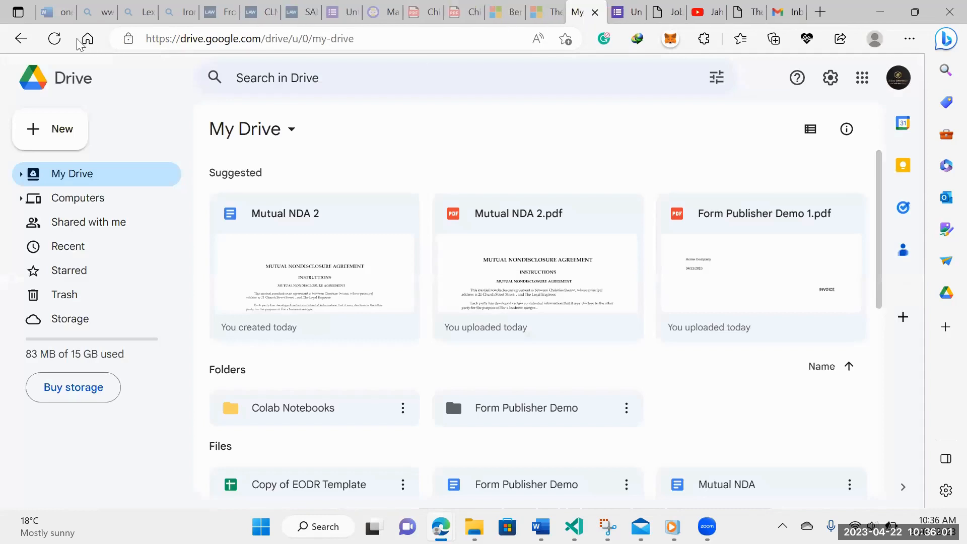
{"action": "left_click", "coordinate": [62, 40]}
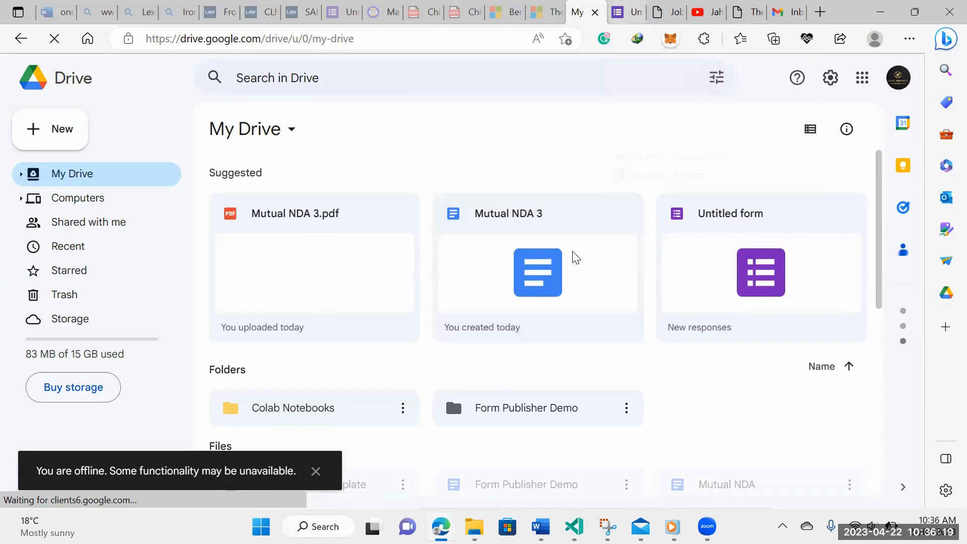
{"action": "left_click", "coordinate": [784, 12]}
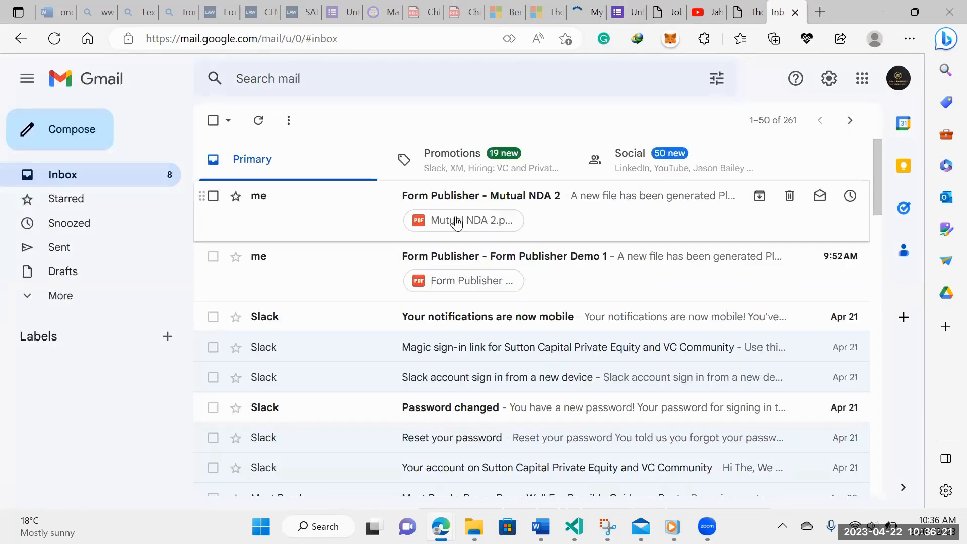
Refresh the Gmail inbox, then open the Mutual NDA 3 Google Doc from My Drive
{"action": "left_click", "coordinate": [54, 39]}
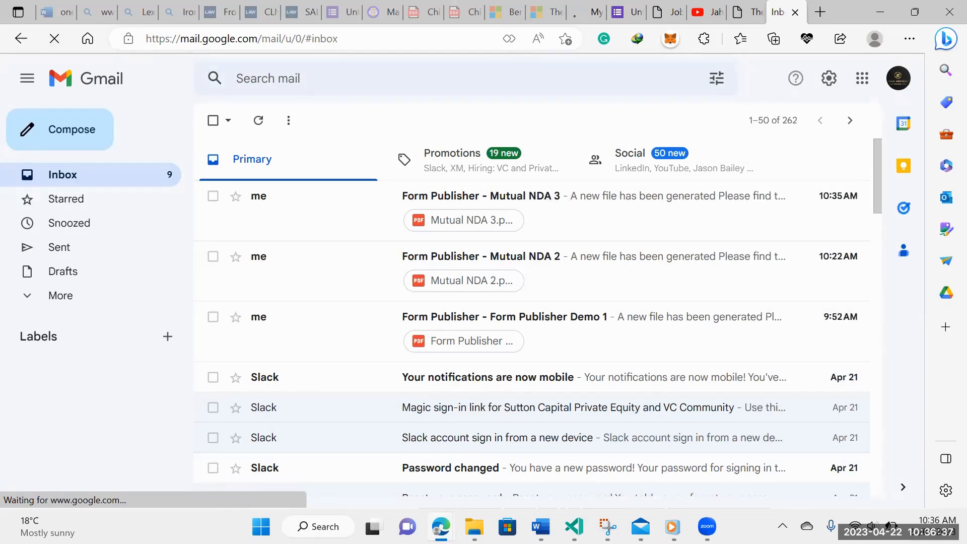
{"action": "left_click", "coordinate": [586, 12]}
{"action": "left_click", "coordinate": [509, 280]}
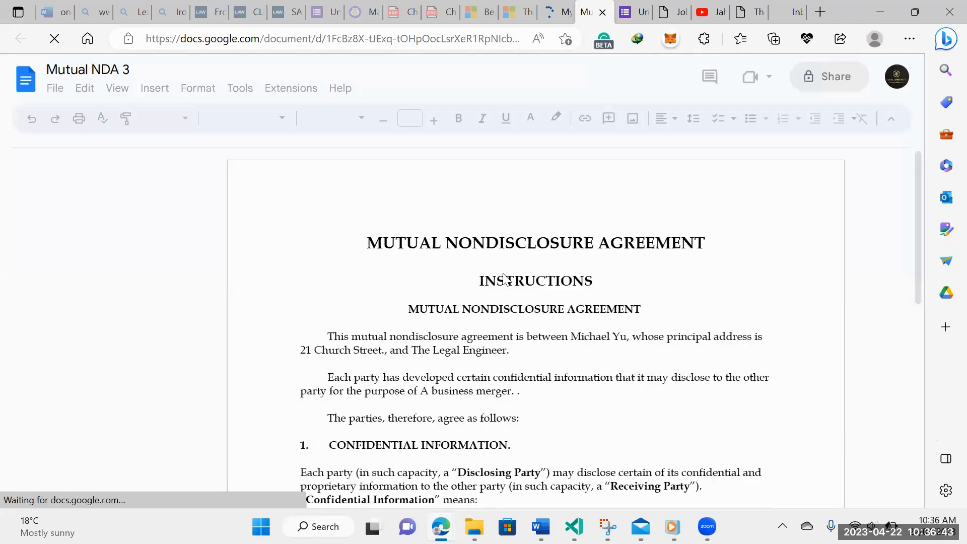
Highlight the filled-in first party name, The Legal Engineer, and the principal address in Mutual NDA 3
{"action": "scroll", "coordinate": [504, 281], "scroll_direction": "down", "scroll_amount": 1}
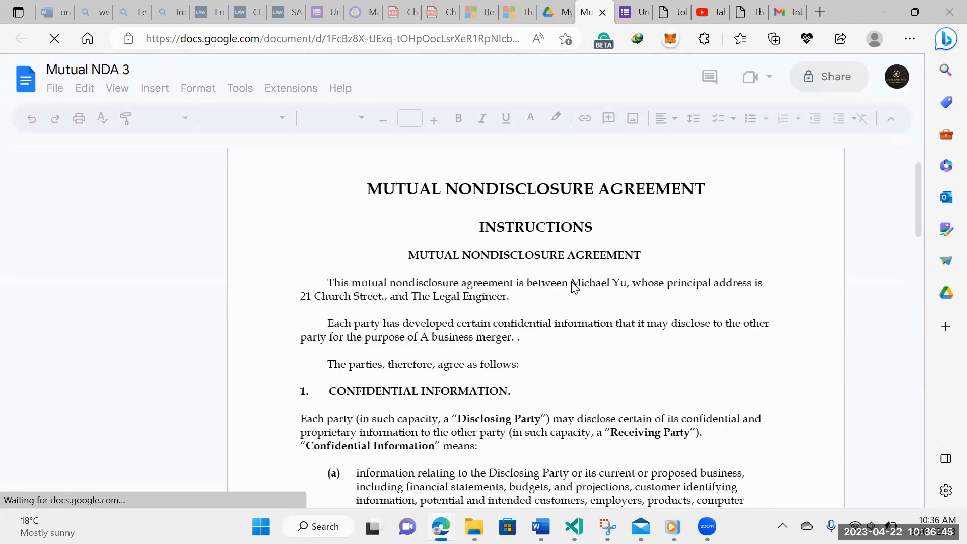
{"action": "left_click_drag", "start_coordinate": [613, 285], "coordinate": [628, 287]}
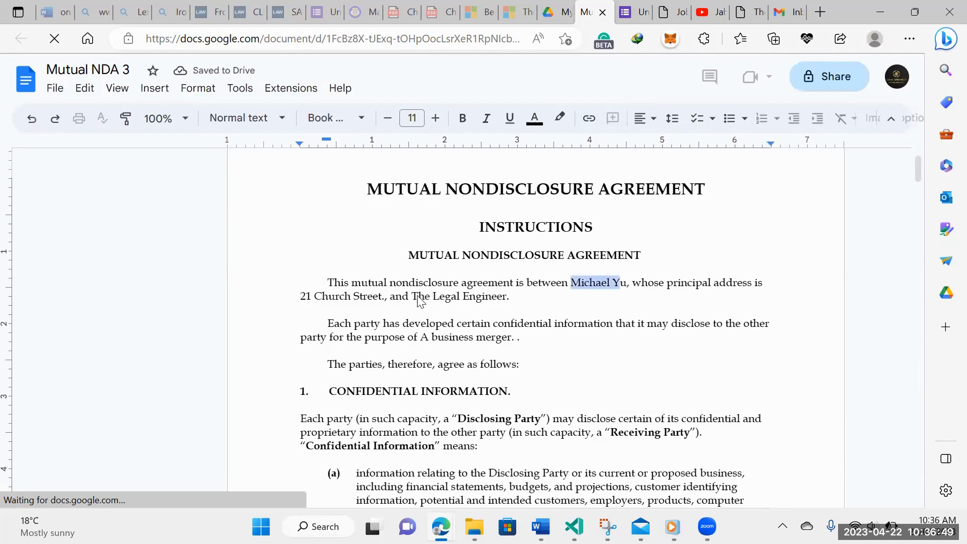
{"action": "left_click_drag", "start_coordinate": [420, 300], "coordinate": [497, 302]}
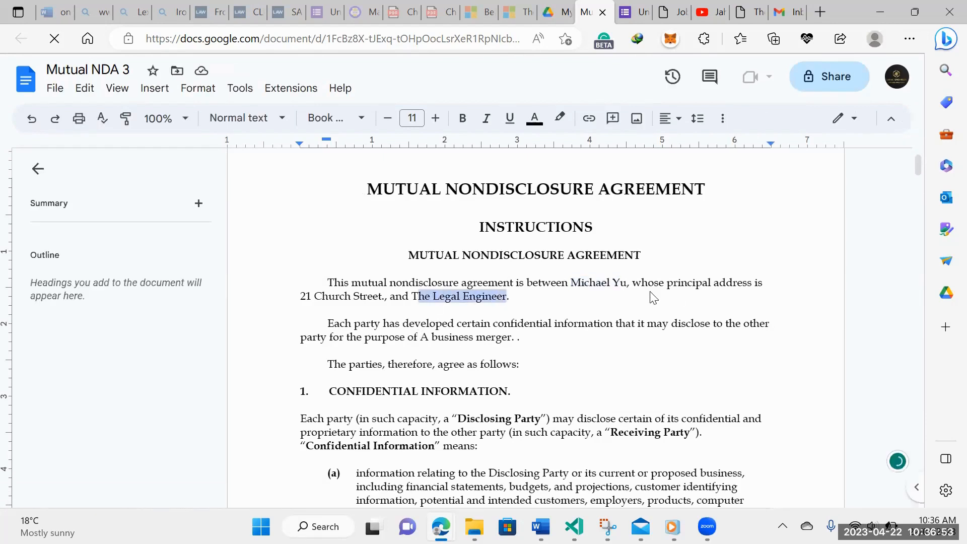
{"action": "left_click_drag", "start_coordinate": [297, 300], "coordinate": [385, 304]}
Select the filled-in purpose 'A business merger.' to verify it
{"action": "scroll", "coordinate": [361, 345], "scroll_direction": "down", "scroll_amount": 2}
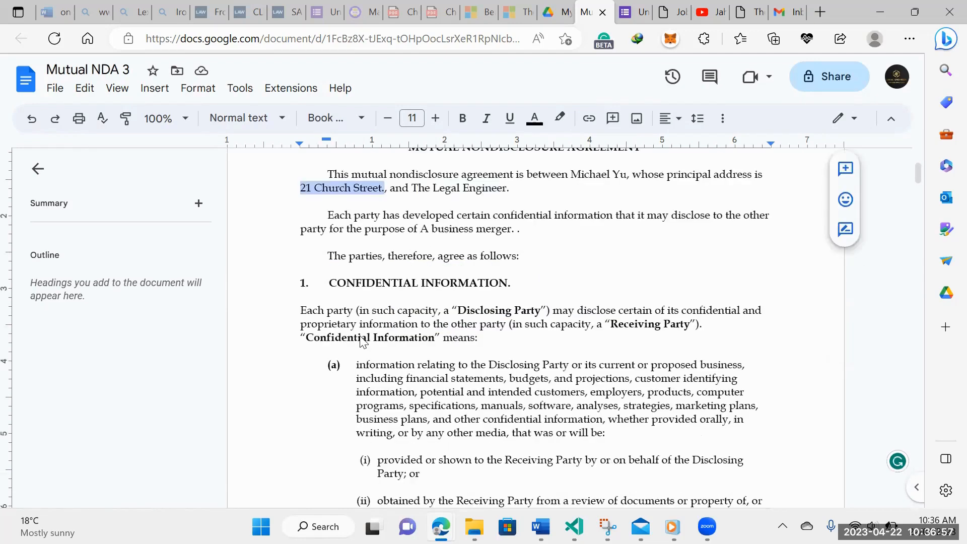
{"action": "scroll", "coordinate": [362, 341], "scroll_direction": "down", "scroll_amount": 7}
{"action": "scroll", "coordinate": [361, 340], "scroll_direction": "down", "scroll_amount": 10}
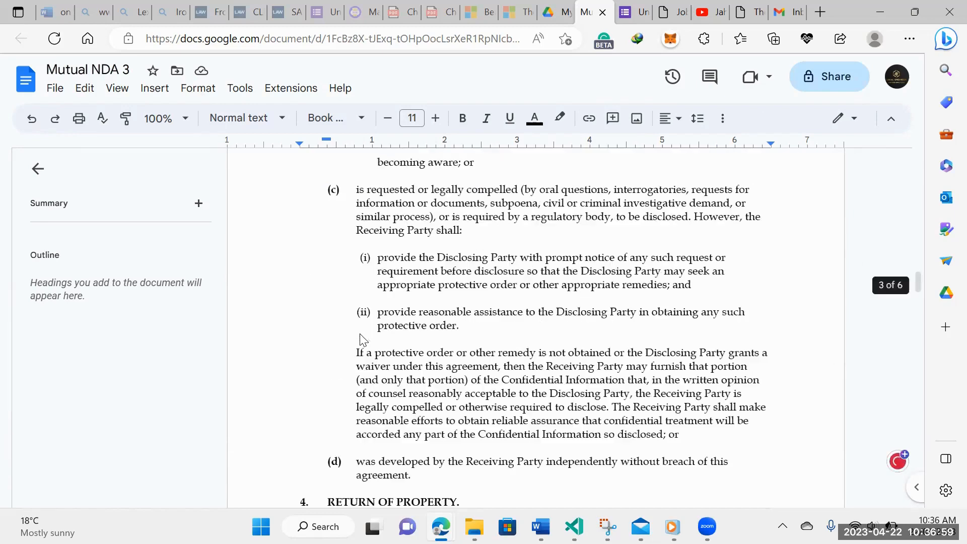
{"action": "scroll", "coordinate": [361, 340], "scroll_direction": "down", "scroll_amount": 10}
{"action": "scroll", "coordinate": [363, 338], "scroll_direction": "up", "scroll_amount": 7}
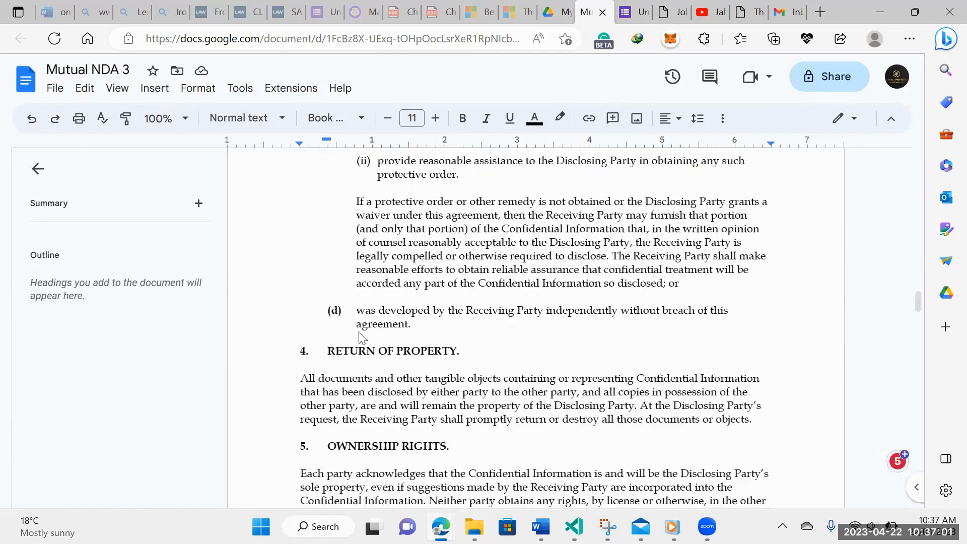
{"action": "scroll", "coordinate": [361, 338], "scroll_direction": "up", "scroll_amount": 10}
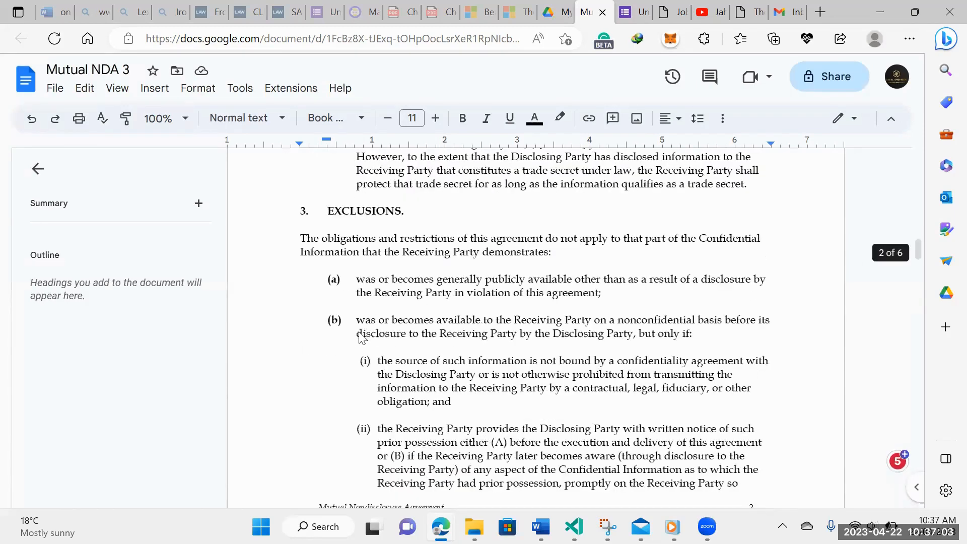
{"action": "scroll", "coordinate": [361, 338], "scroll_direction": "up", "scroll_amount": 10}
{"action": "scroll", "coordinate": [362, 338], "scroll_direction": "up", "scroll_amount": 10}
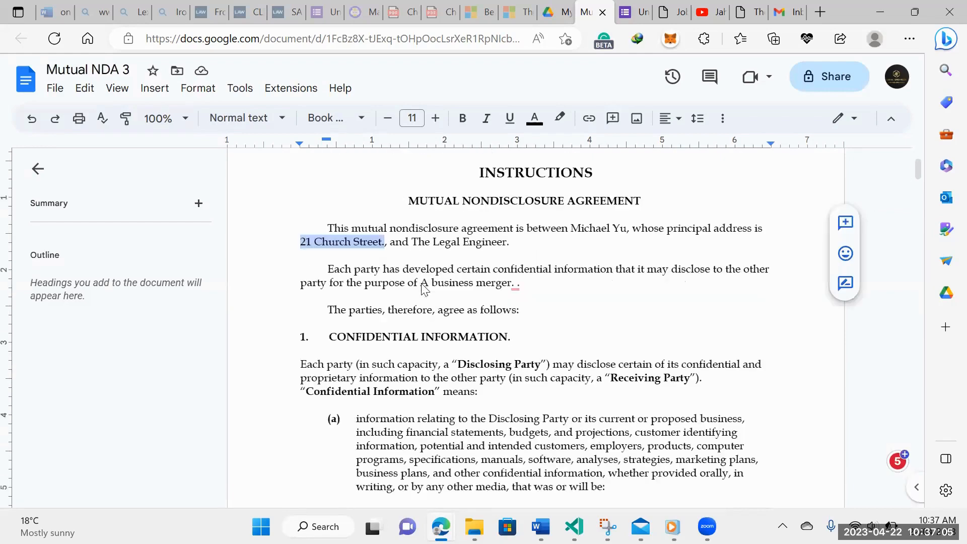
{"action": "left_click_drag", "start_coordinate": [421, 285], "coordinate": [513, 291]}
{"action": "key", "text": "shift+Right"}
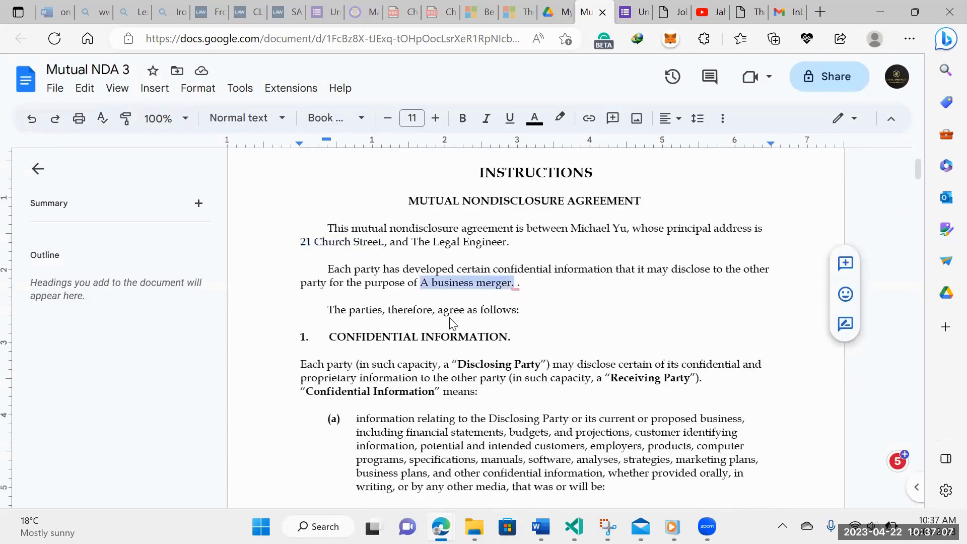
Check the signature blocks show date 2023-04-22 and title Associate, then return to the Forms tab
{"action": "scroll", "coordinate": [450, 323], "scroll_direction": "down", "scroll_amount": 15}
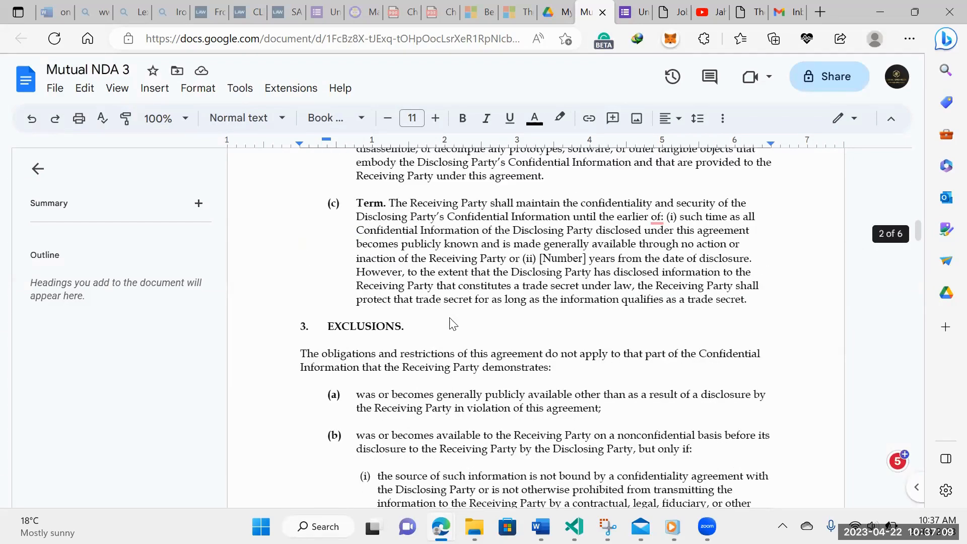
{"action": "scroll", "coordinate": [451, 323], "scroll_direction": "down", "scroll_amount": 10}
{"action": "scroll", "coordinate": [451, 323], "scroll_direction": "down", "scroll_amount": 2}
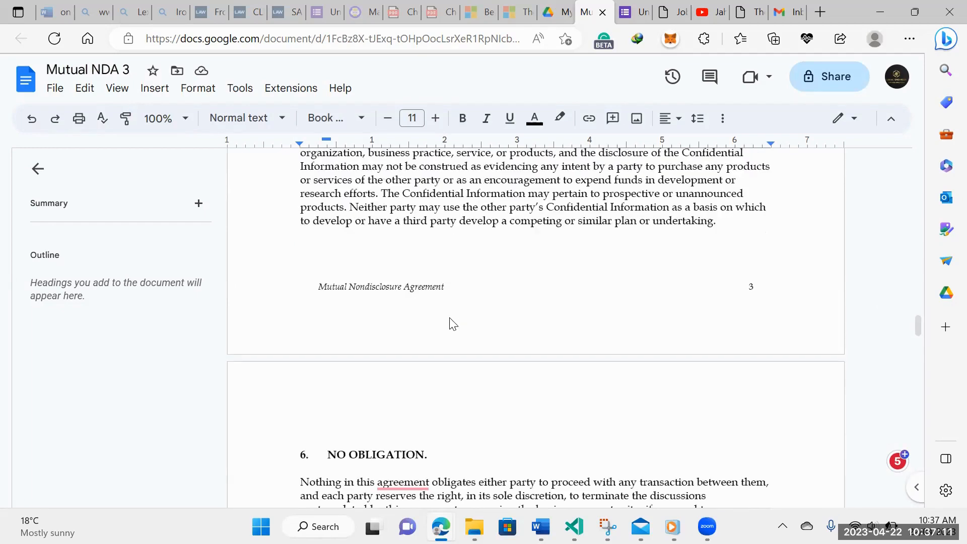
{"action": "scroll", "coordinate": [450, 323], "scroll_direction": "down", "scroll_amount": 4}
{"action": "scroll", "coordinate": [451, 323], "scroll_direction": "down", "scroll_amount": 10}
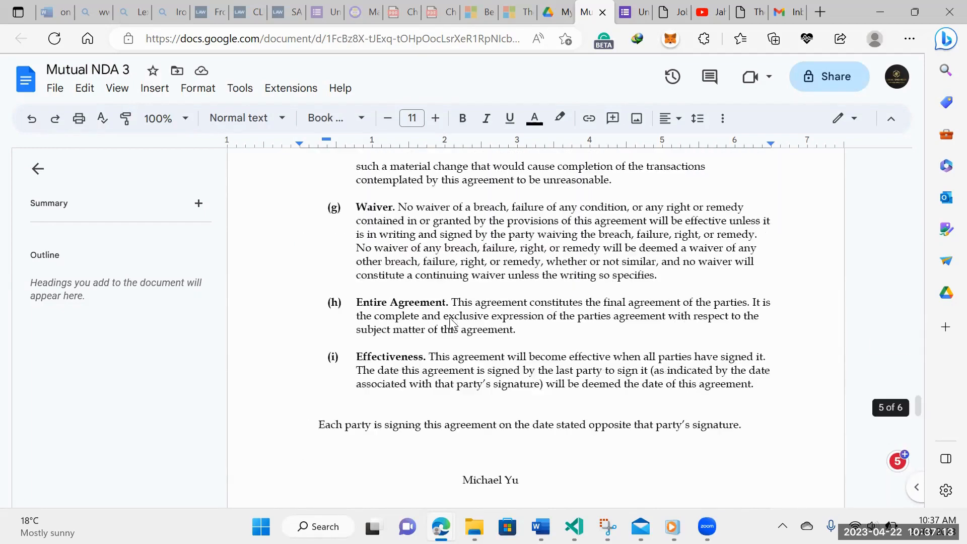
{"action": "scroll", "coordinate": [582, 294], "scroll_direction": "down", "scroll_amount": 6}
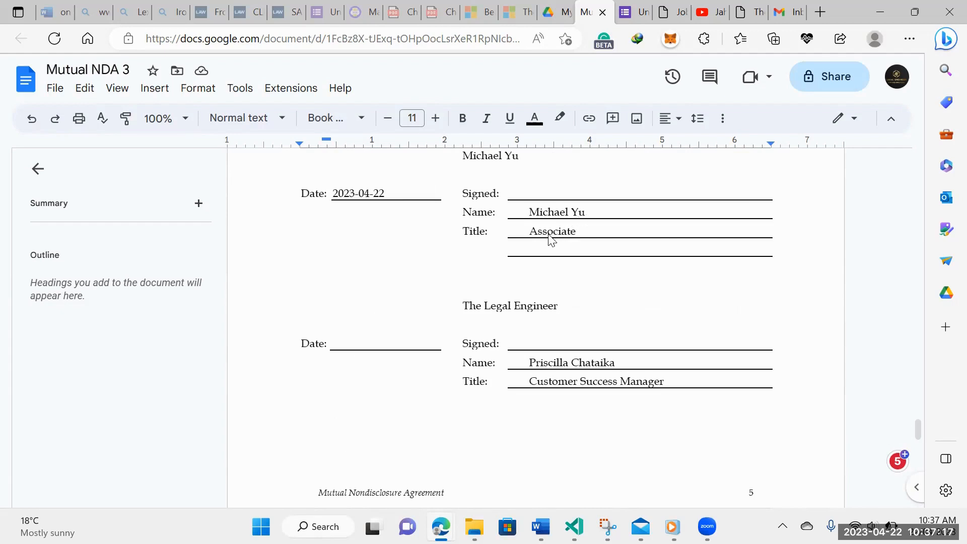
{"action": "scroll", "coordinate": [509, 318], "scroll_direction": "up", "scroll_amount": 3}
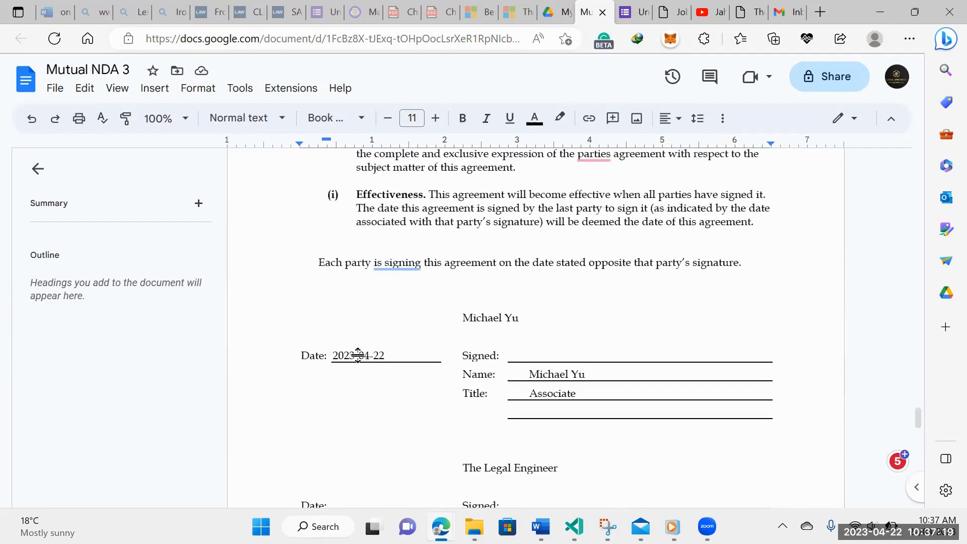
{"action": "scroll", "coordinate": [383, 352], "scroll_direction": "down", "scroll_amount": 3}
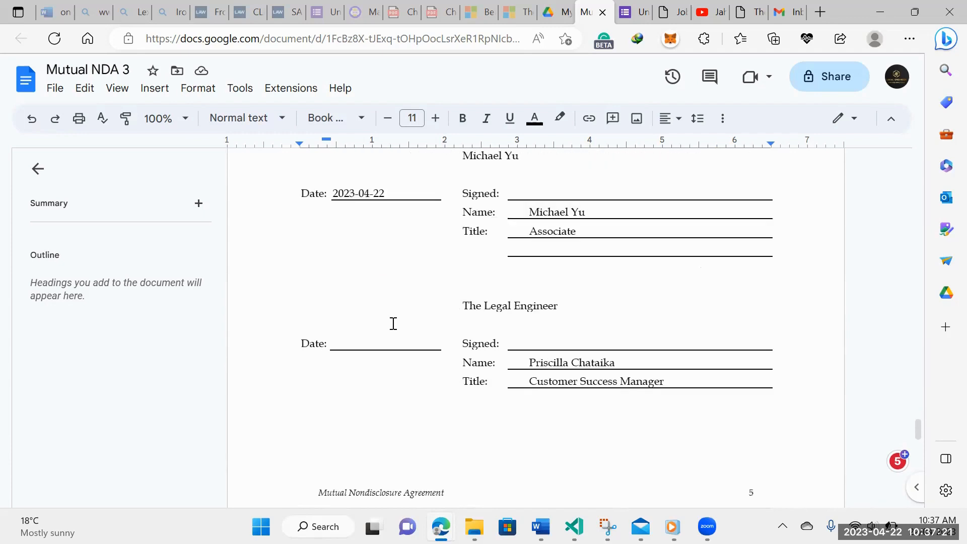
{"action": "scroll", "coordinate": [438, 272], "scroll_direction": "down", "scroll_amount": 1}
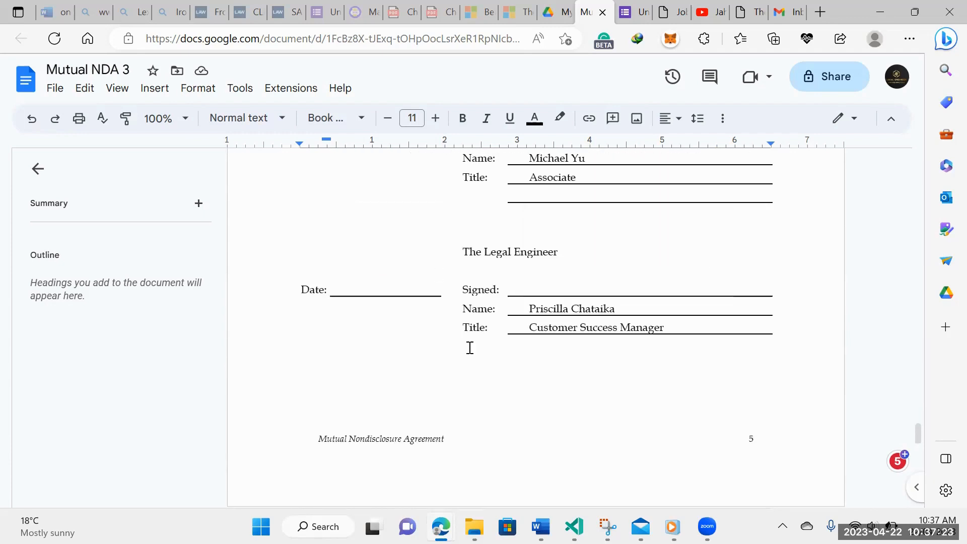
{"action": "scroll", "coordinate": [469, 347], "scroll_direction": "down", "scroll_amount": 2}
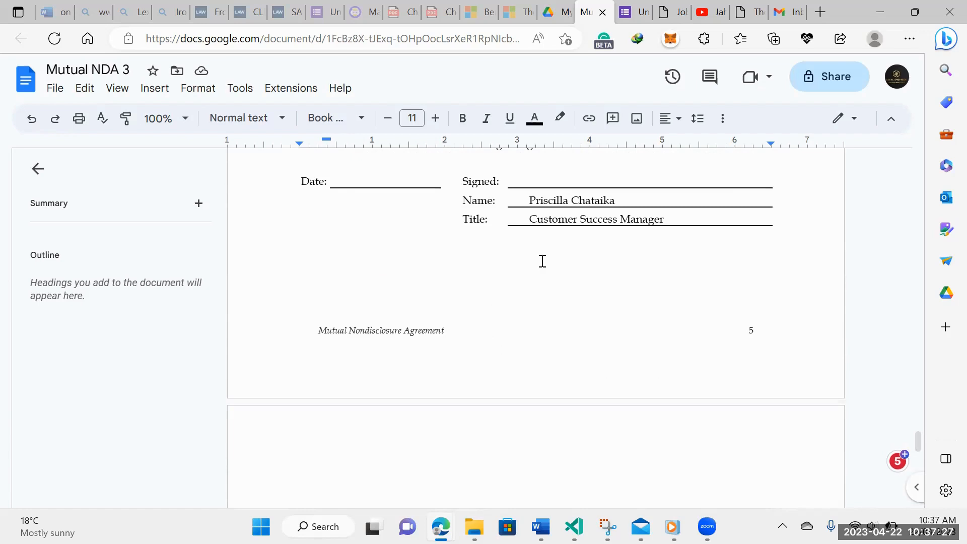
{"action": "key", "text": "ctrl+Tab"}
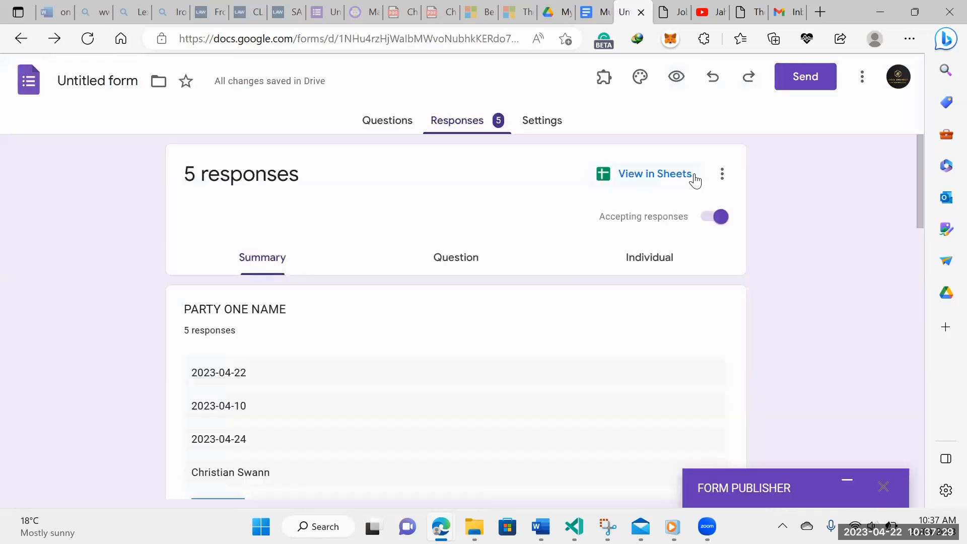
{"action": "left_click", "coordinate": [722, 175]}
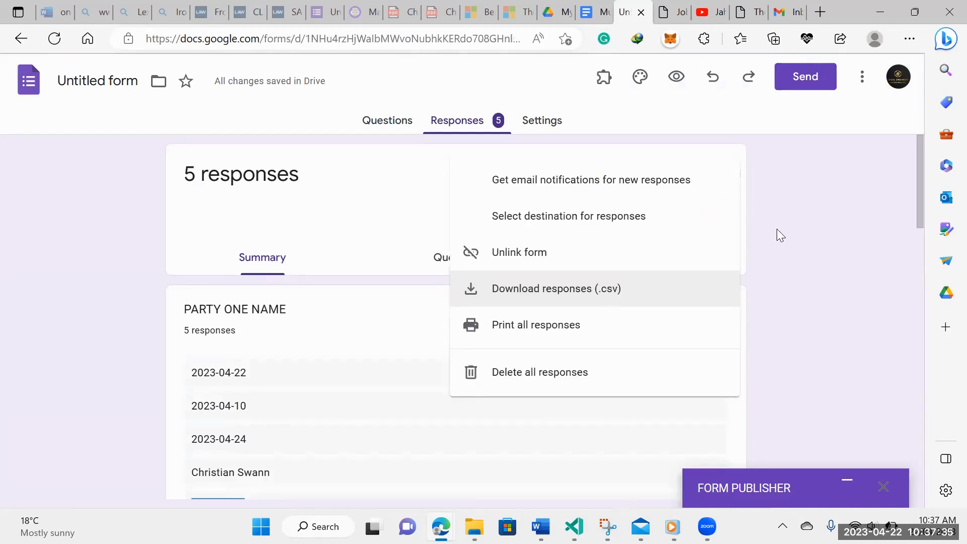
{"action": "left_click", "coordinate": [806, 223]}
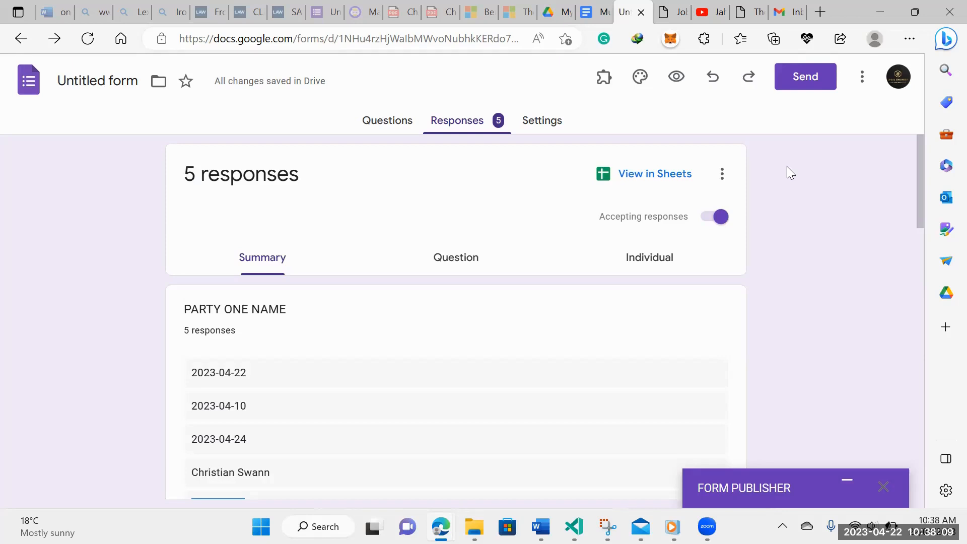
Open the Form Publisher - Mutual NDA 3 email in the Gmail inbox
{"action": "left_click", "coordinate": [564, 12]}
{"action": "scroll", "coordinate": [556, 327], "scroll_direction": "down", "scroll_amount": 1}
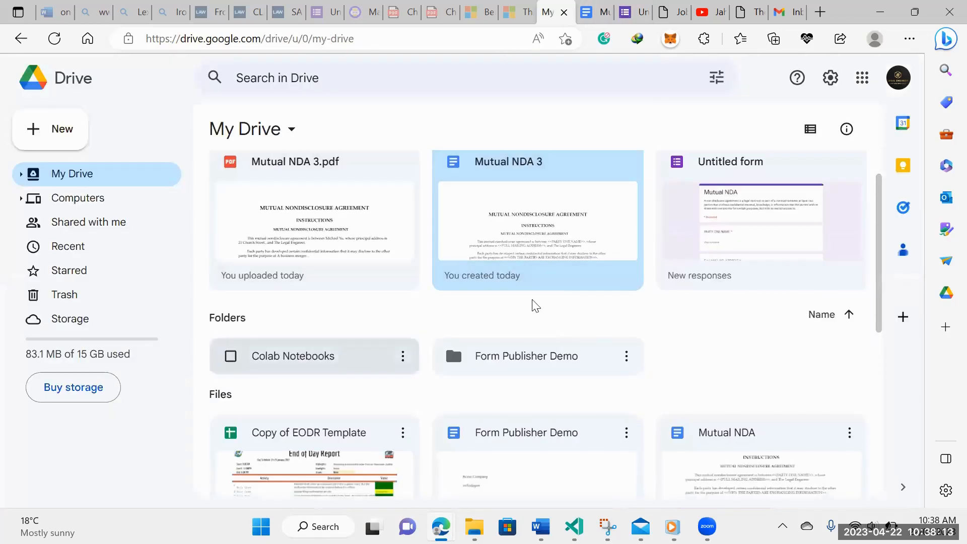
{"action": "left_click", "coordinate": [784, 12]}
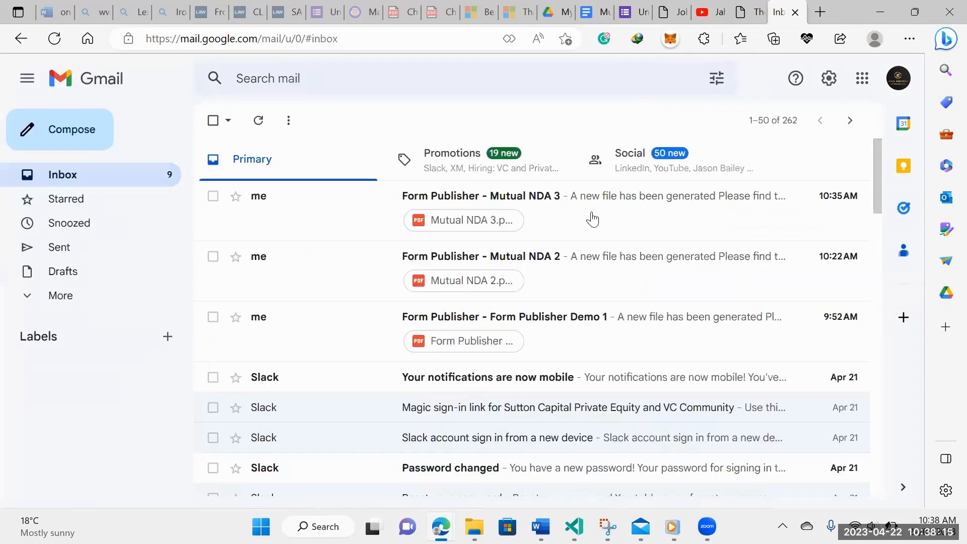
{"action": "left_click", "coordinate": [594, 216]}
Preview the Mutual NDA 3.pdf attachment and page through the 6-page nondisclosure agreement
{"action": "scroll", "coordinate": [582, 324], "scroll_direction": "down", "scroll_amount": 5}
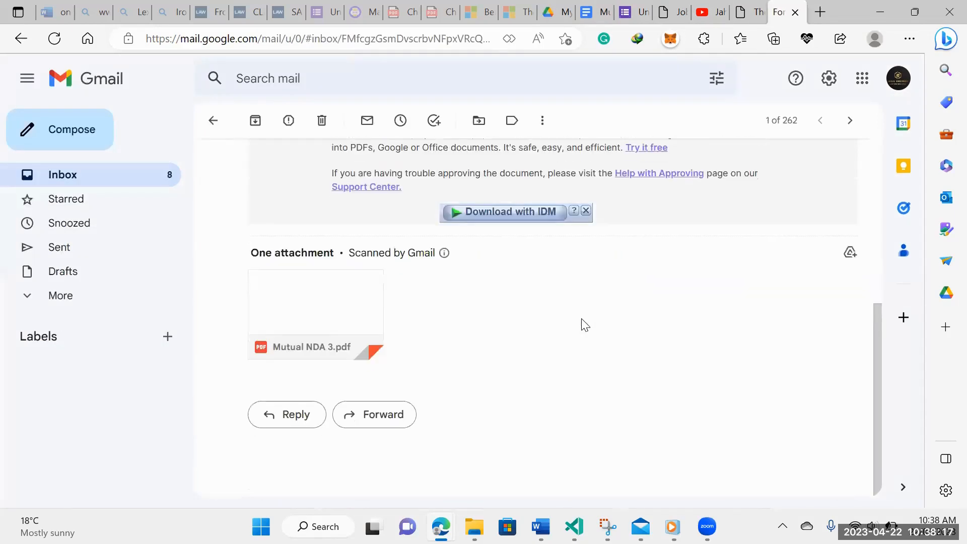
{"action": "mouse_move", "coordinate": [343, 295]}
{"action": "left_click", "coordinate": [308, 316]}
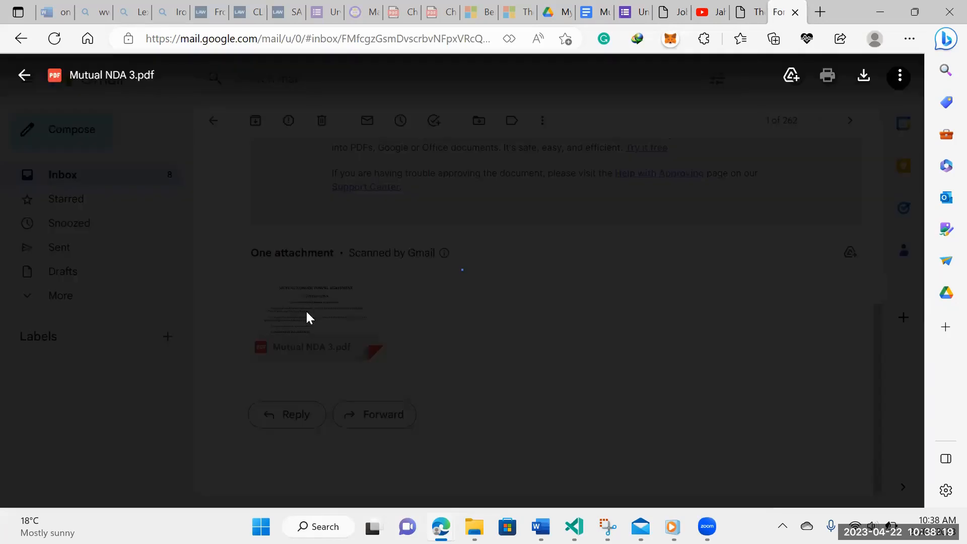
{"action": "scroll", "coordinate": [356, 291], "scroll_direction": "down", "scroll_amount": 8}
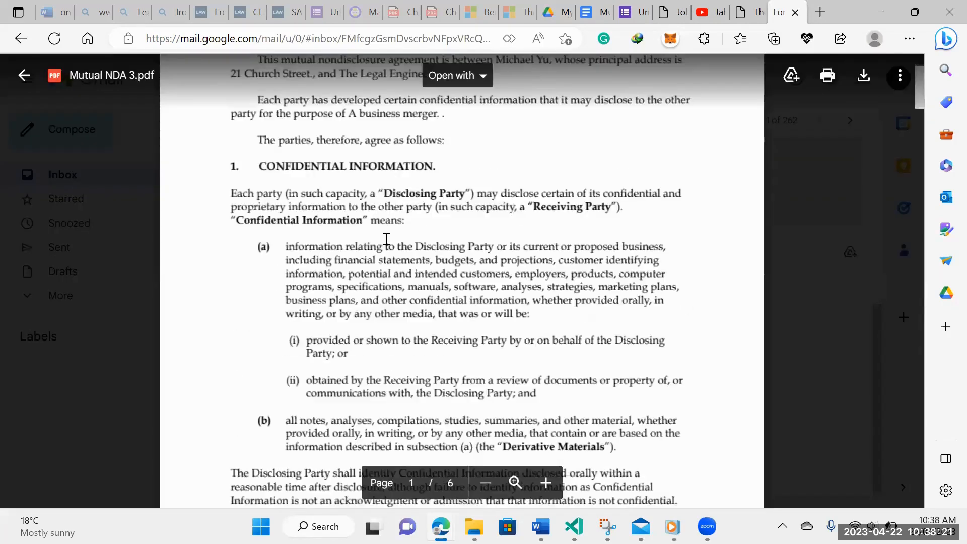
{"action": "scroll", "coordinate": [386, 238], "scroll_direction": "down", "scroll_amount": 15}
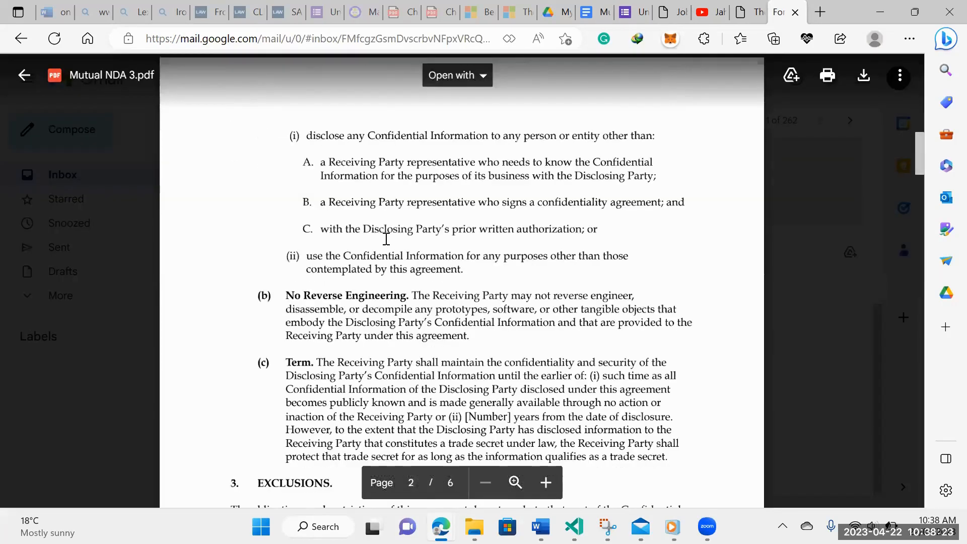
{"action": "scroll", "coordinate": [386, 238], "scroll_direction": "down", "scroll_amount": 12}
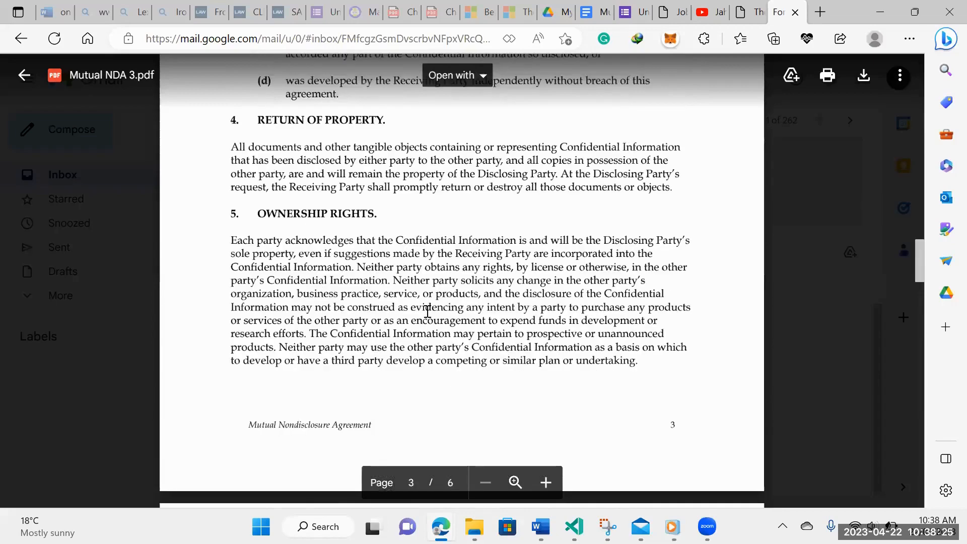
{"action": "scroll", "coordinate": [436, 288], "scroll_direction": "down", "scroll_amount": 10}
{"action": "scroll", "coordinate": [712, 379], "scroll_direction": "down", "scroll_amount": 1}
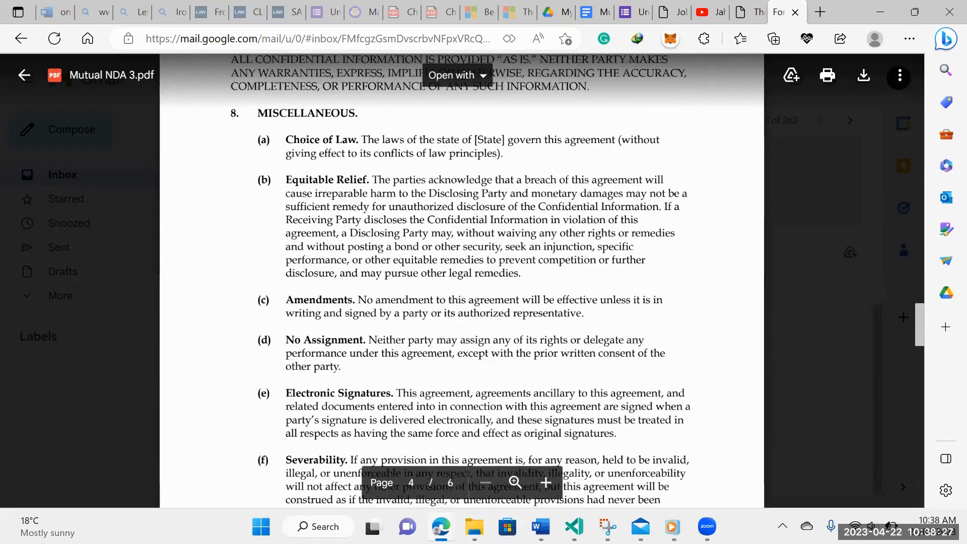